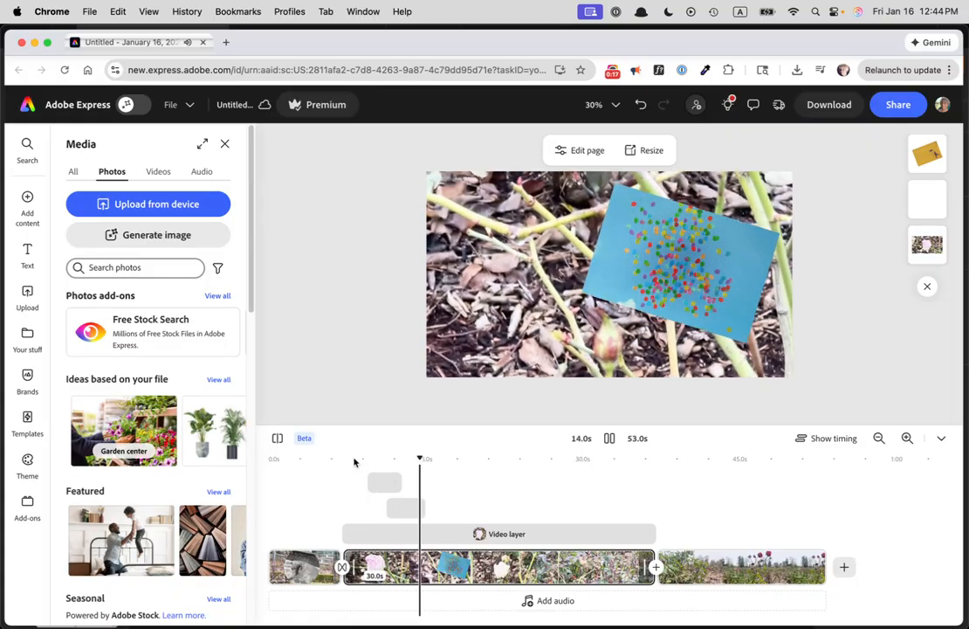
Step: Stop playback and delete the two short image layers stacked above the video layer in the middle 30-second scene
click(609, 437)
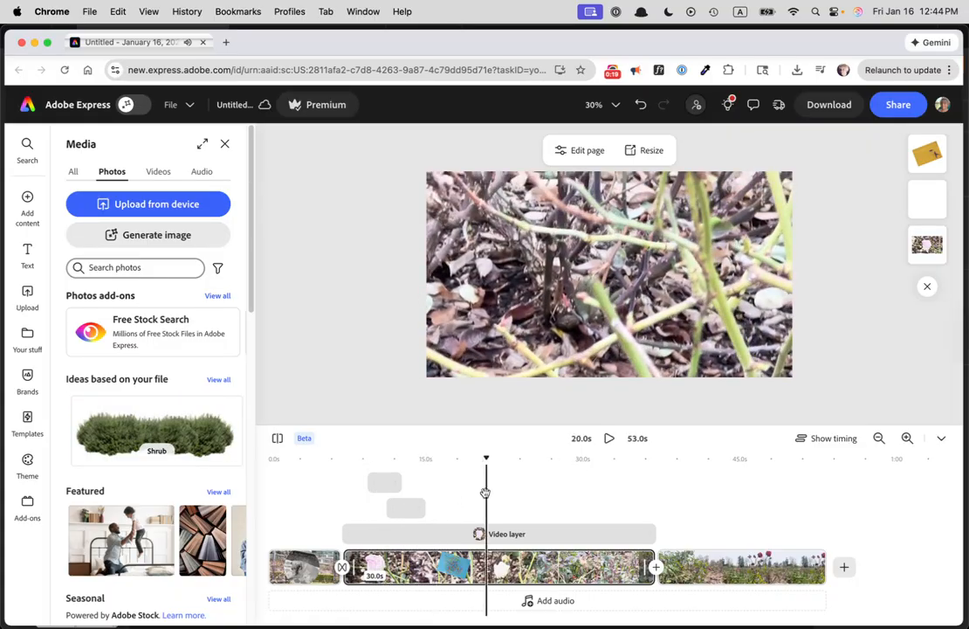
click(414, 507)
key(BackSpace)
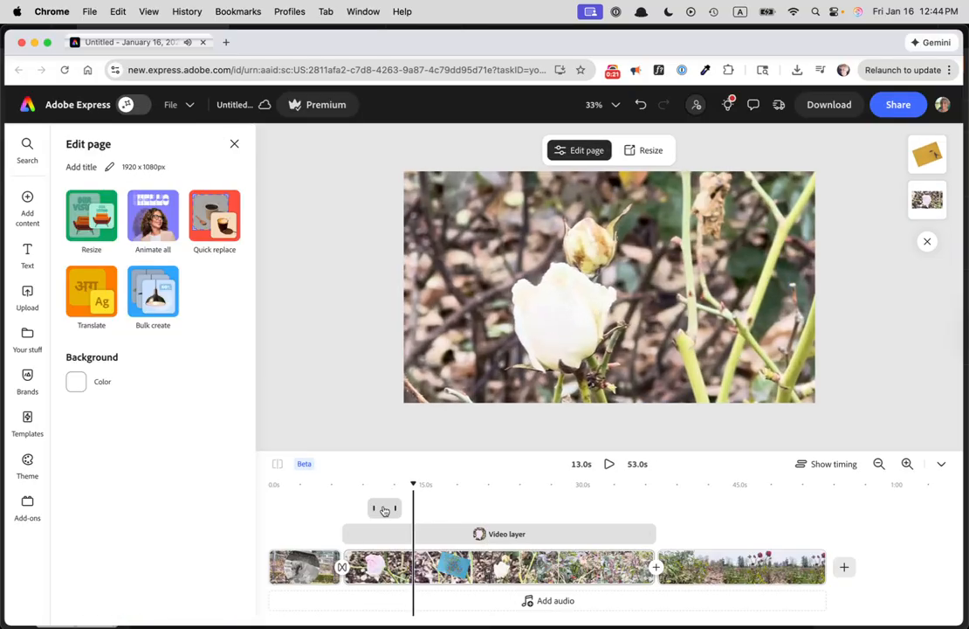
click(384, 485)
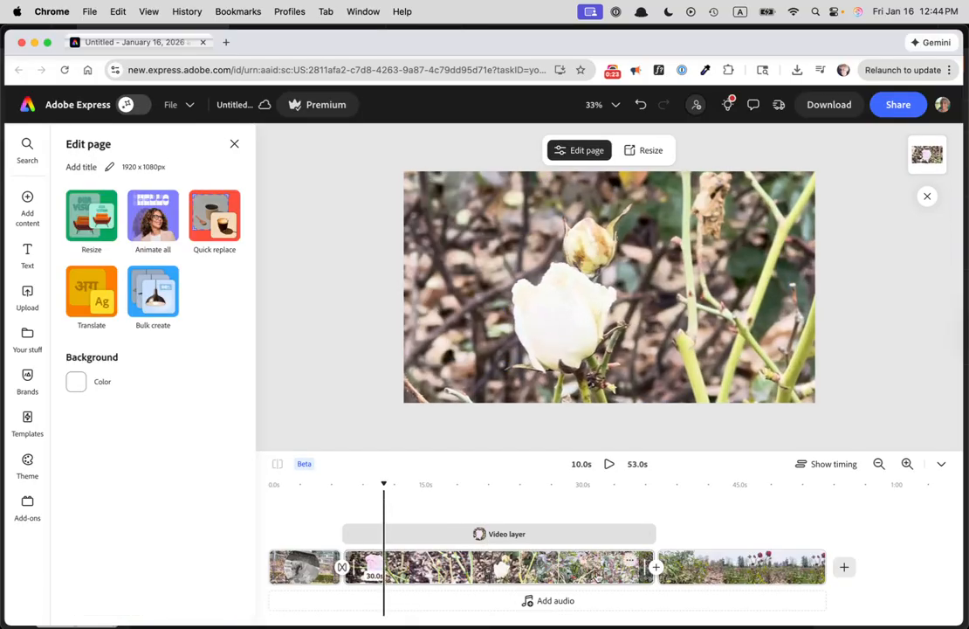
Step: Upload edu-lauton-TyQ-0IPp6e4-unsplash.jpg from Downloads and add it as a layer on canvas in the middle 30-second scene
click(567, 570)
click(748, 566)
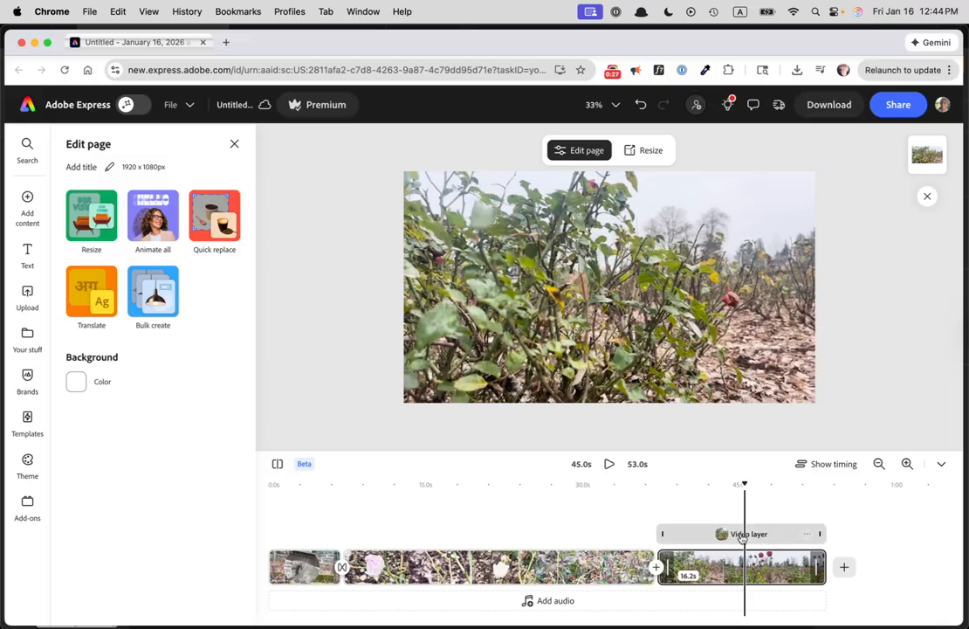
click(561, 564)
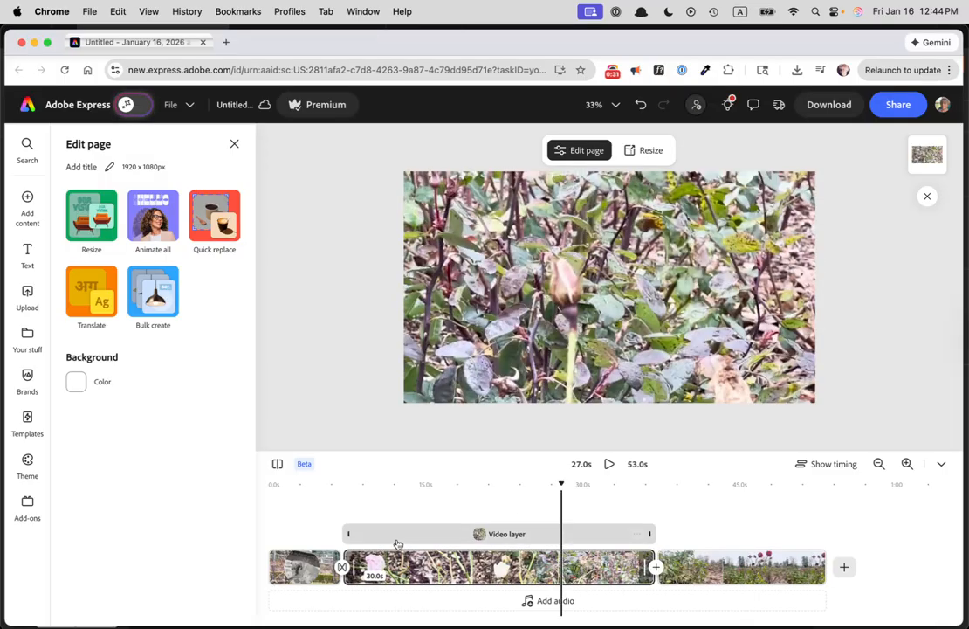
click(456, 534)
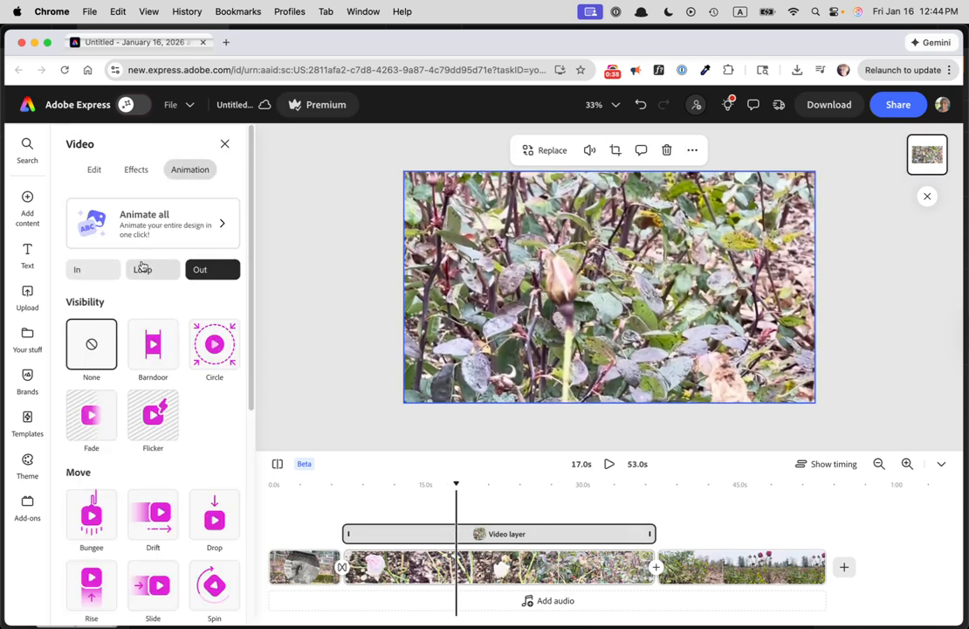
mouse_move(31, 199)
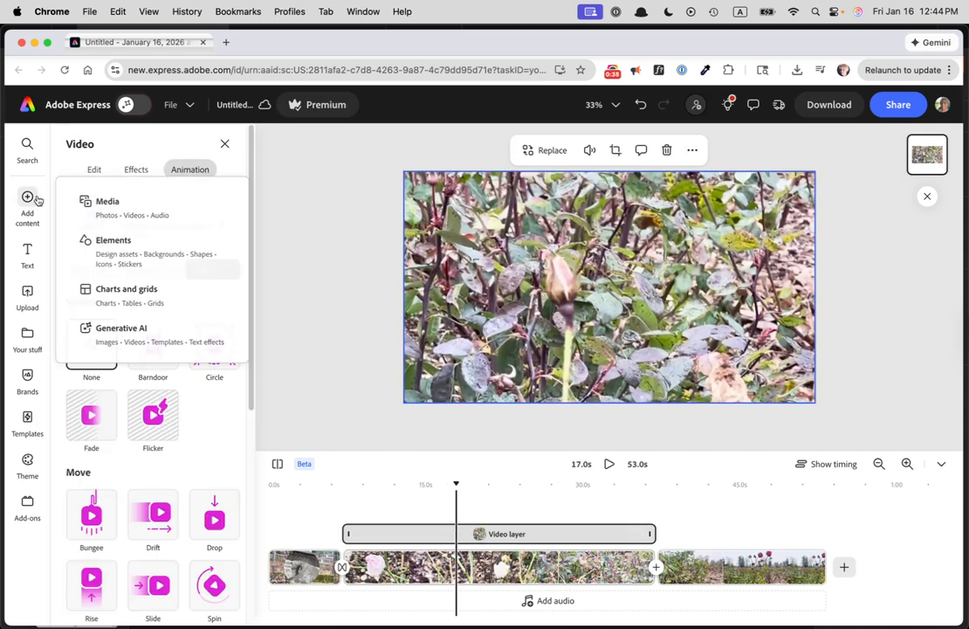
click(135, 206)
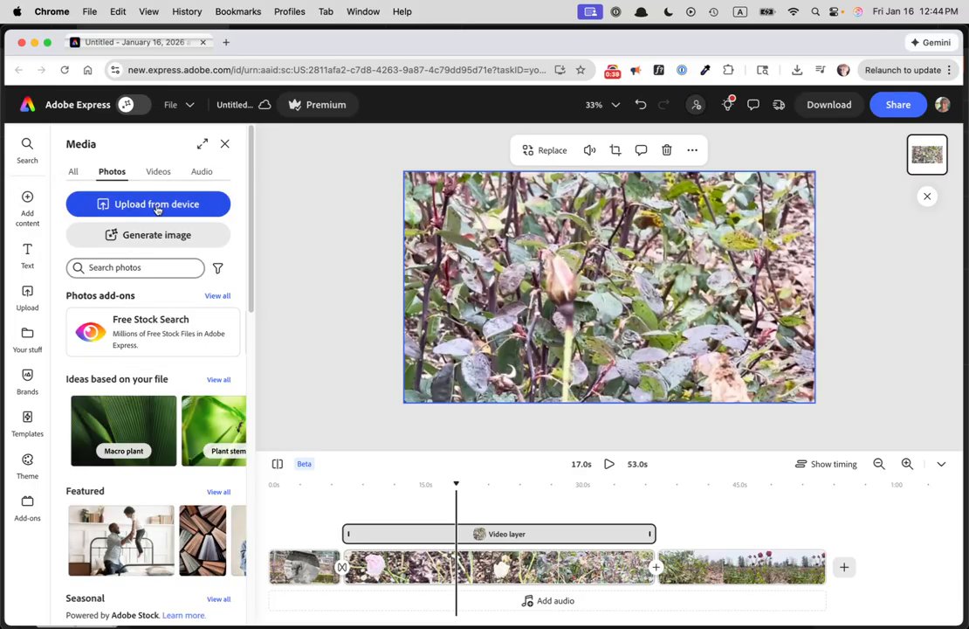
scroll(276, 437, down, 10)
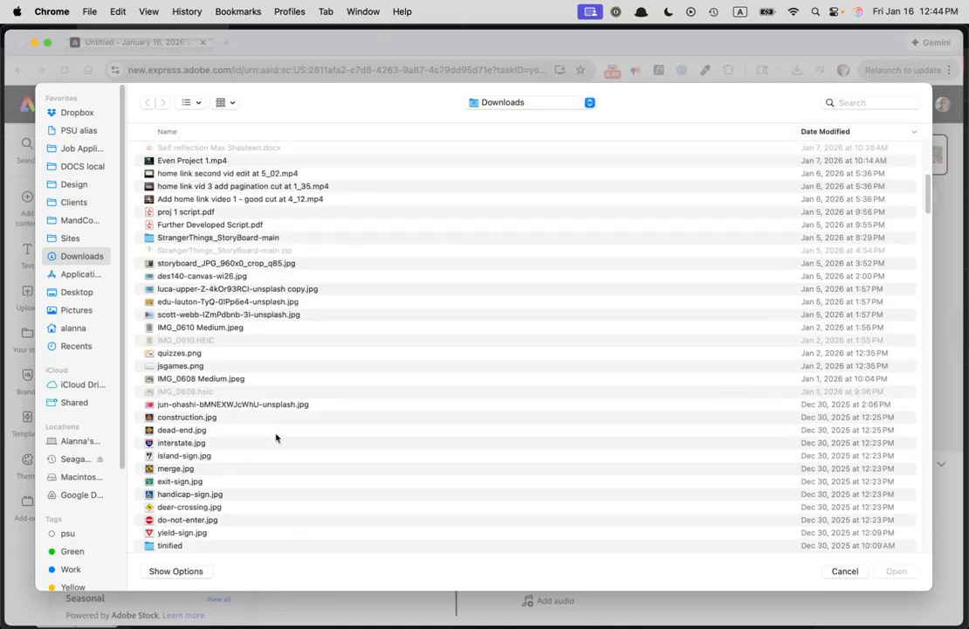
double_click(246, 302)
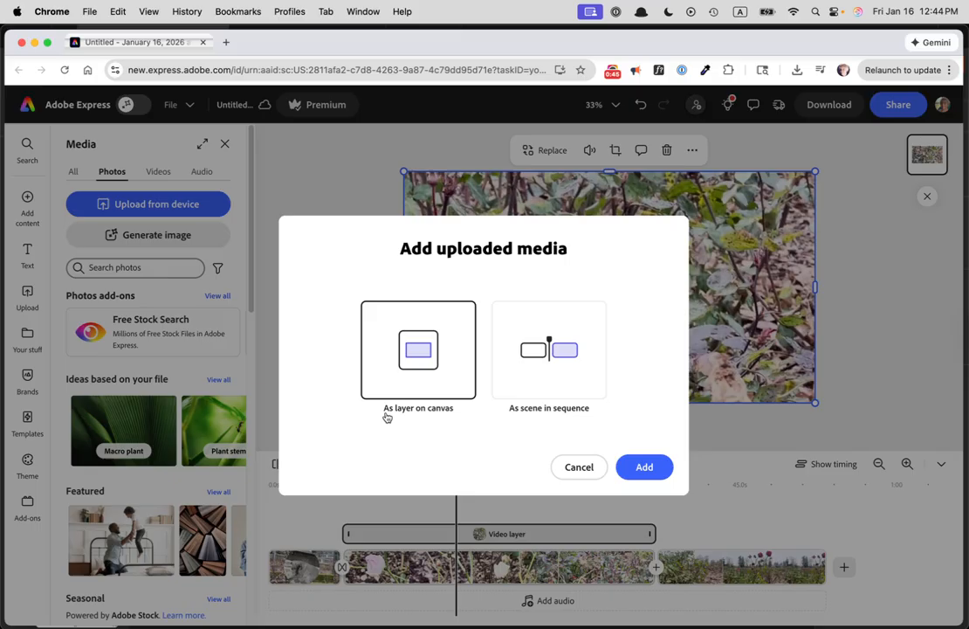
click(643, 467)
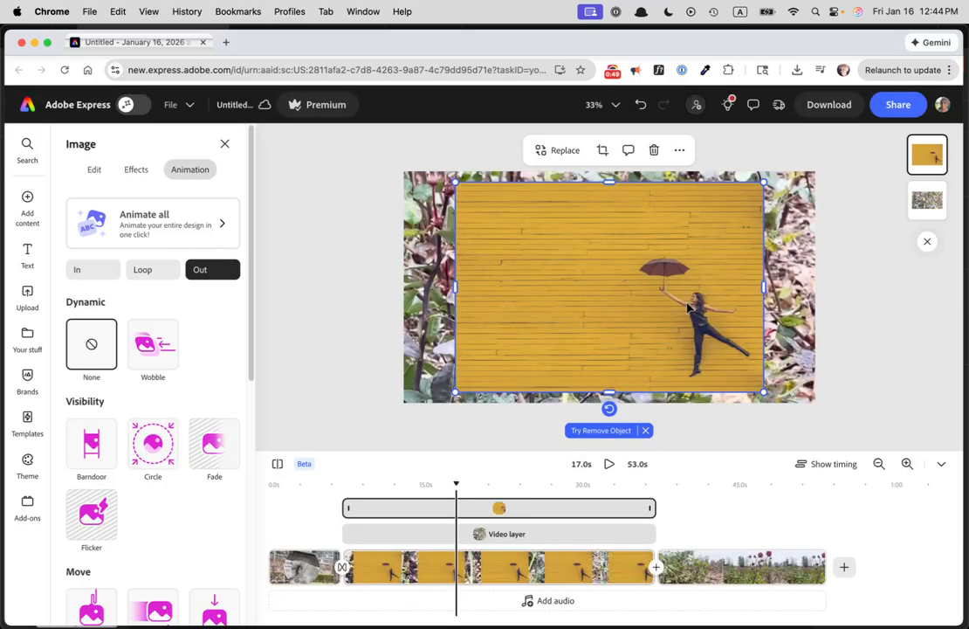
Step: Upload scott-webb-IZmPdbnb-3I-unsplash.jpg from Downloads and add it as another layer on canvas in the middle scene
click(418, 533)
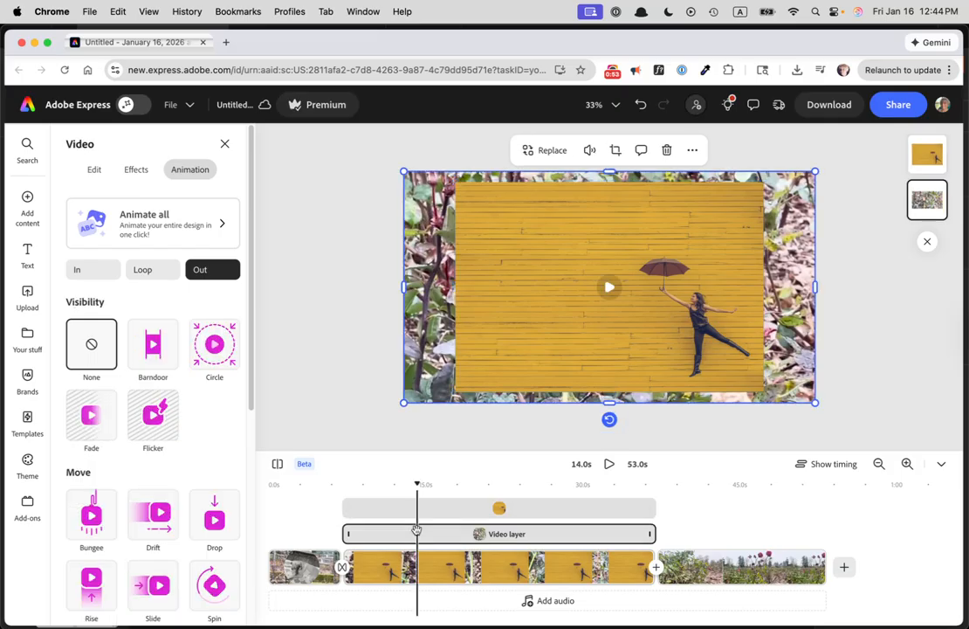
mouse_move(29, 214)
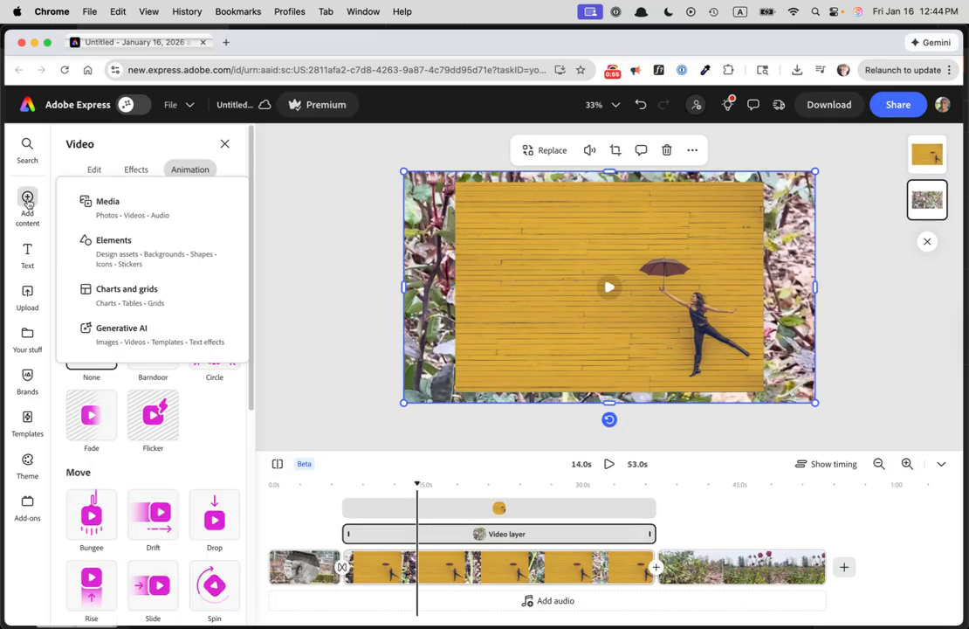
click(108, 206)
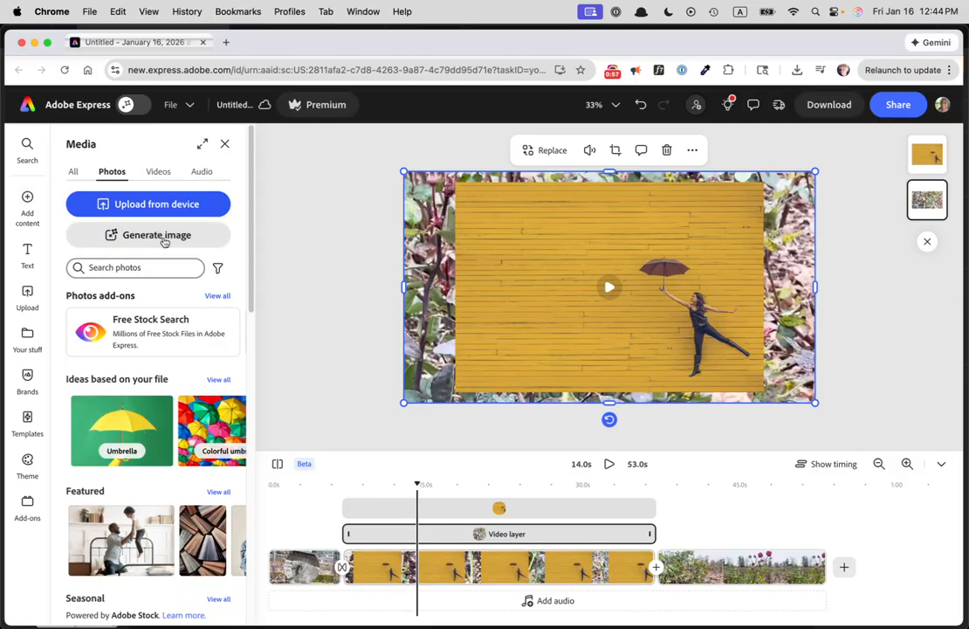
click(196, 204)
scroll(296, 323, down, 5)
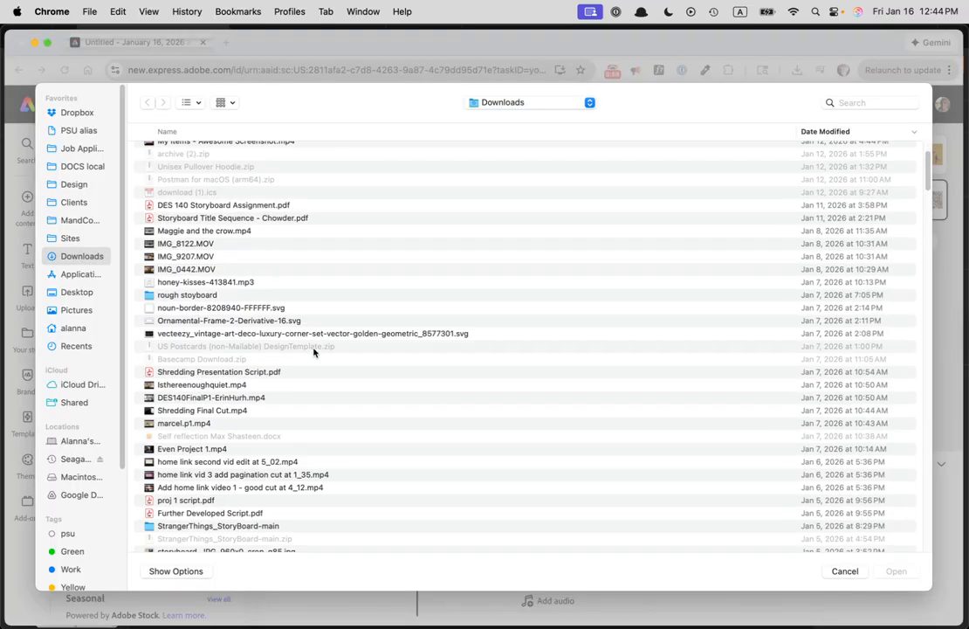
scroll(241, 497, down, 5)
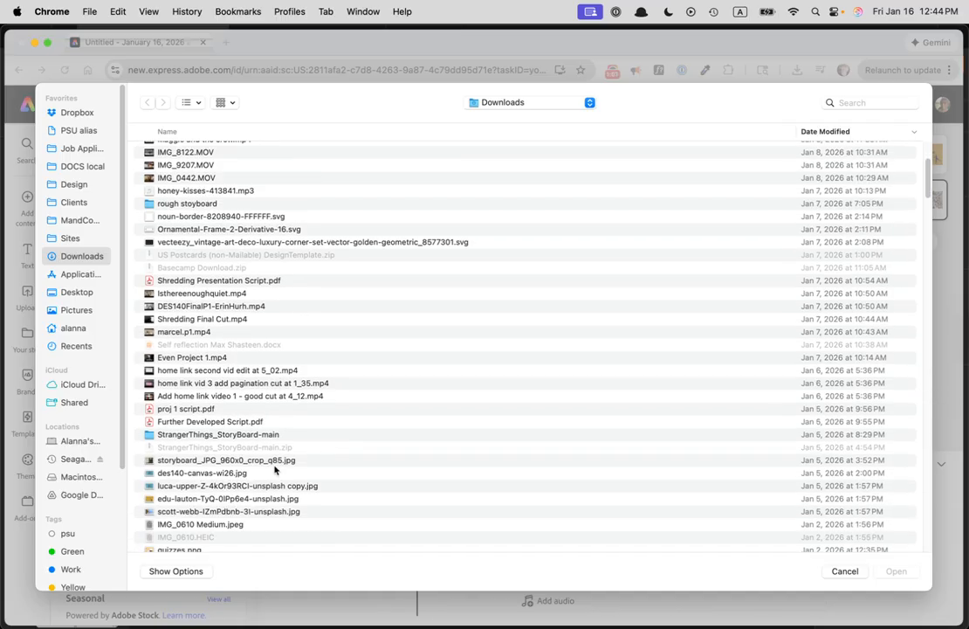
click(215, 513)
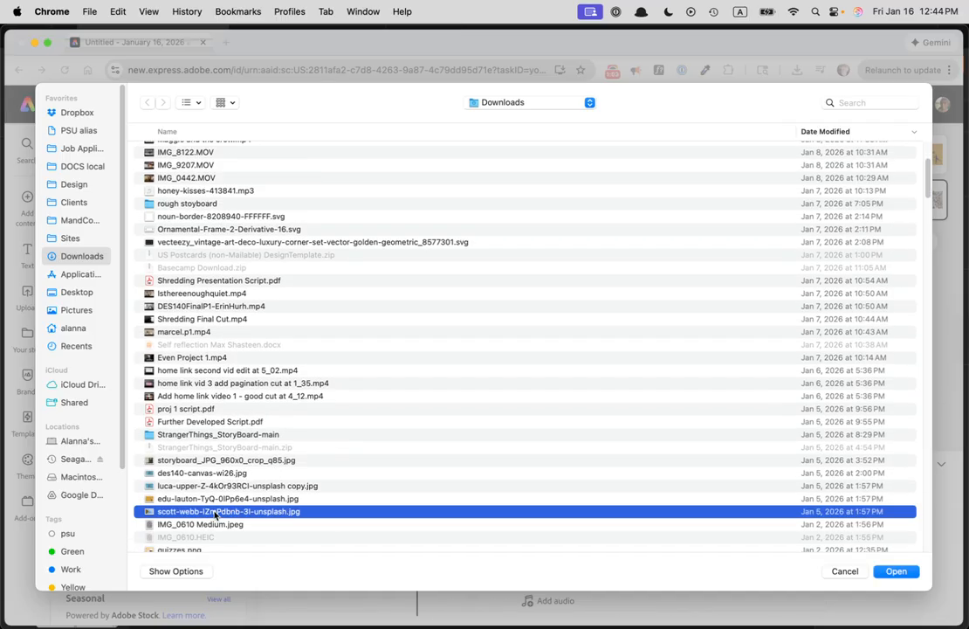
click(892, 571)
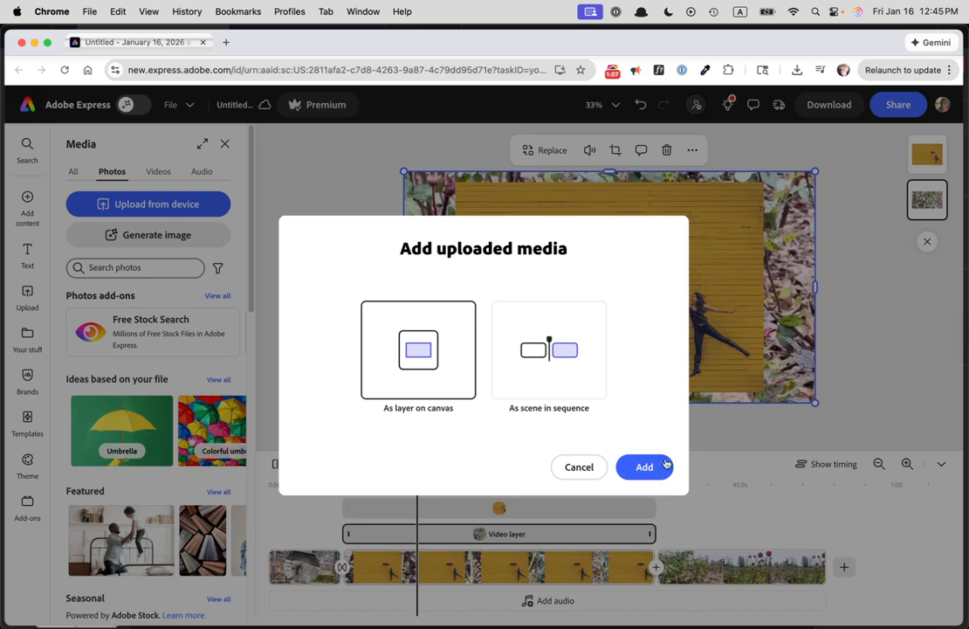
click(644, 466)
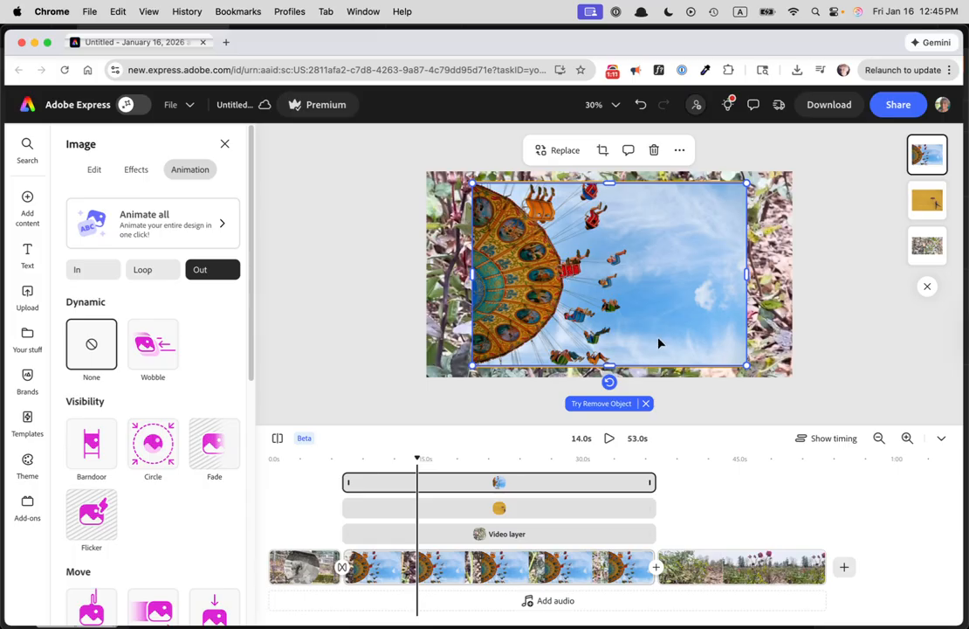
Step: Shrink the swing ride image, tilt it counterclockwise and place it over the upper-left part of the video frame
drag(746, 365, 642, 295)
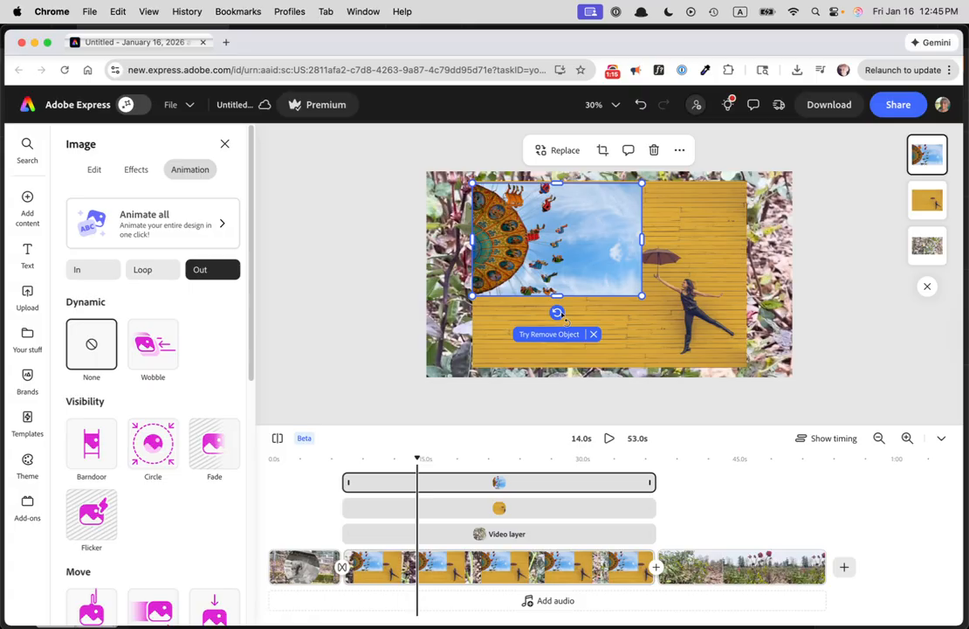
drag(563, 317, 595, 310)
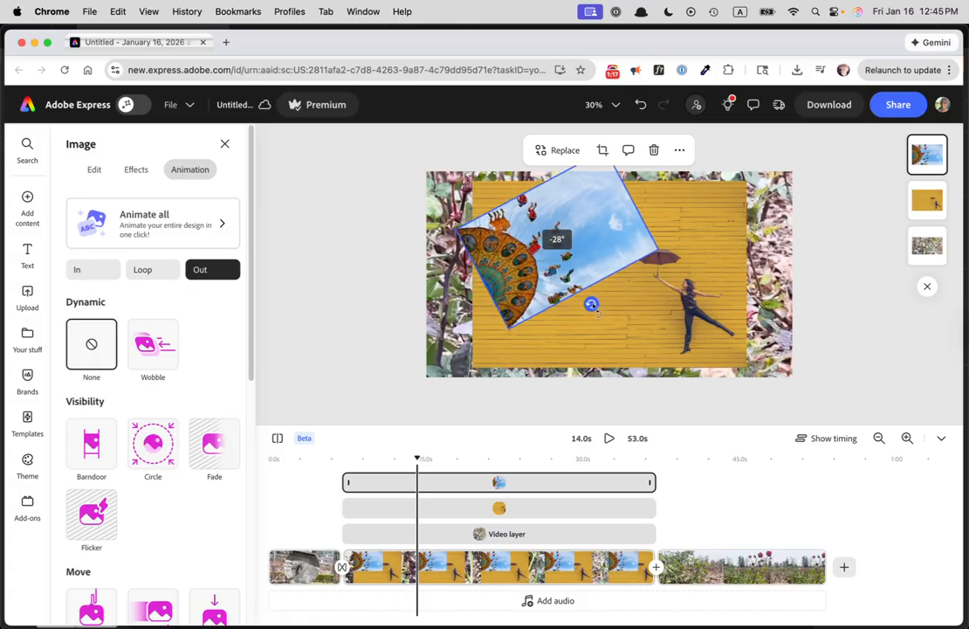
drag(599, 241, 557, 243)
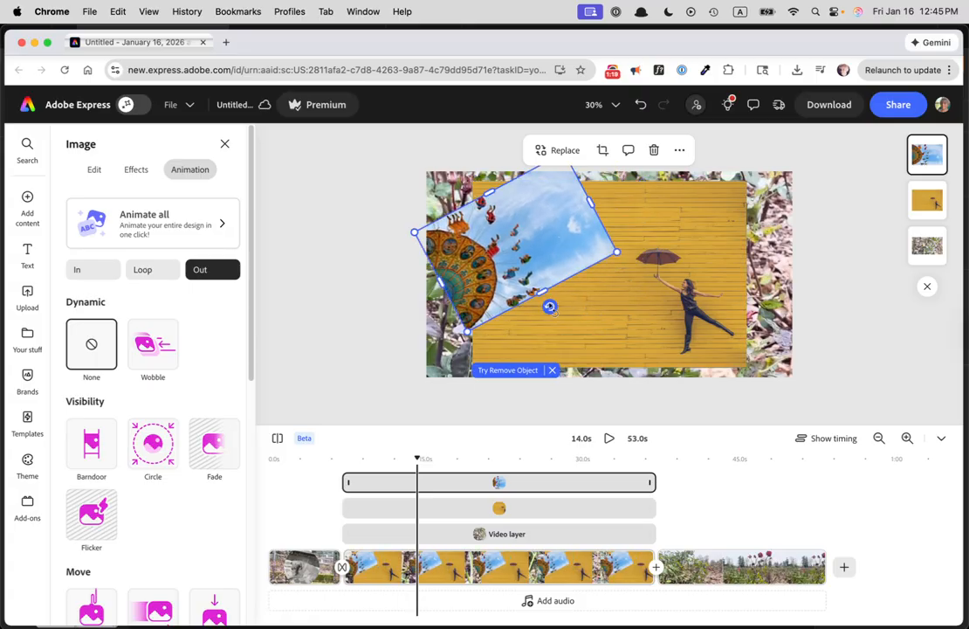
drag(549, 307, 543, 309)
Step: Shrink the yellow wall image, tilt it clockwise and place it over the lower-right part of the video frame
click(615, 305)
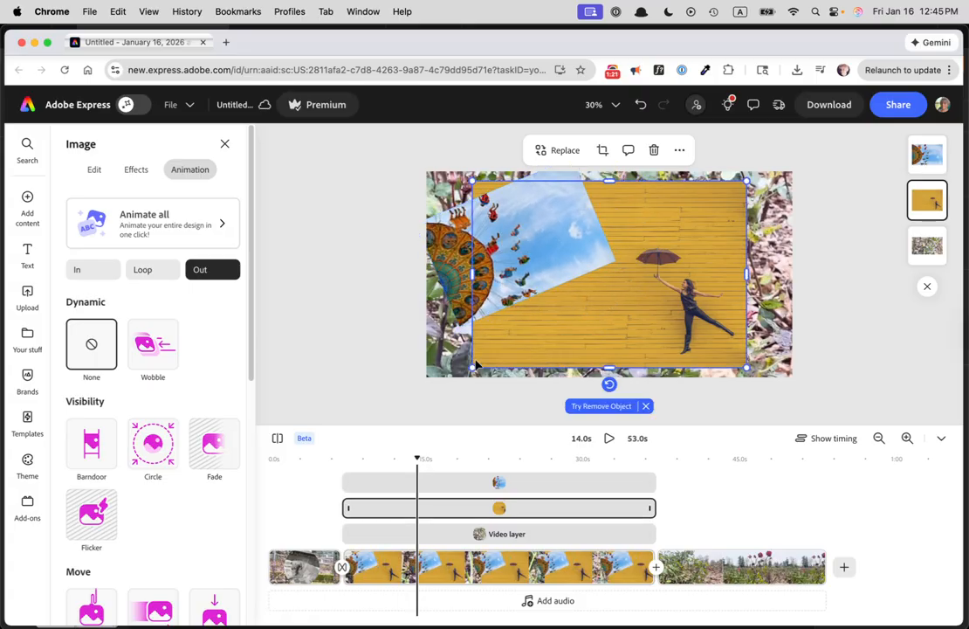
drag(471, 367, 567, 303)
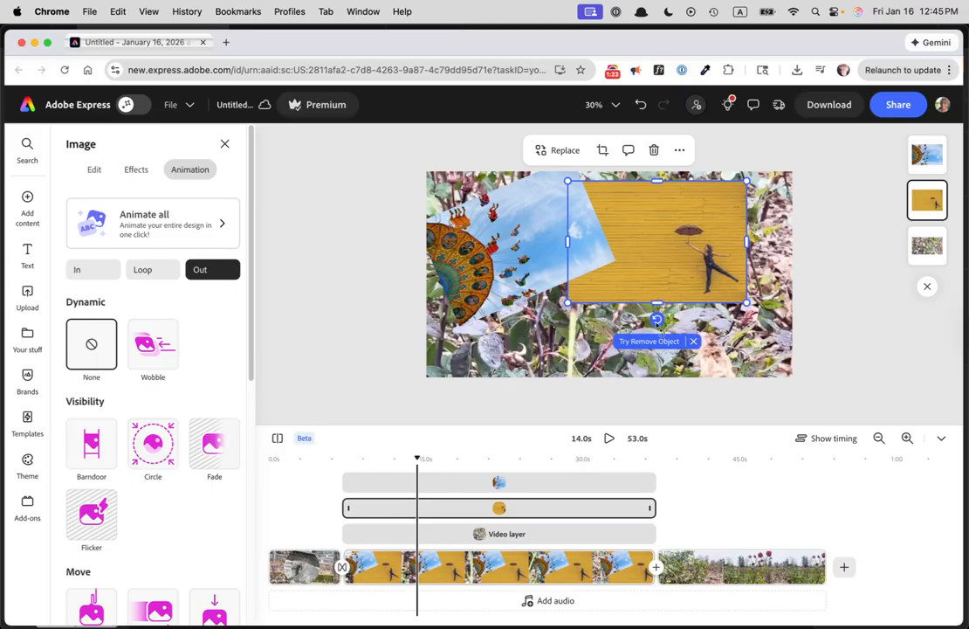
drag(657, 320, 631, 316)
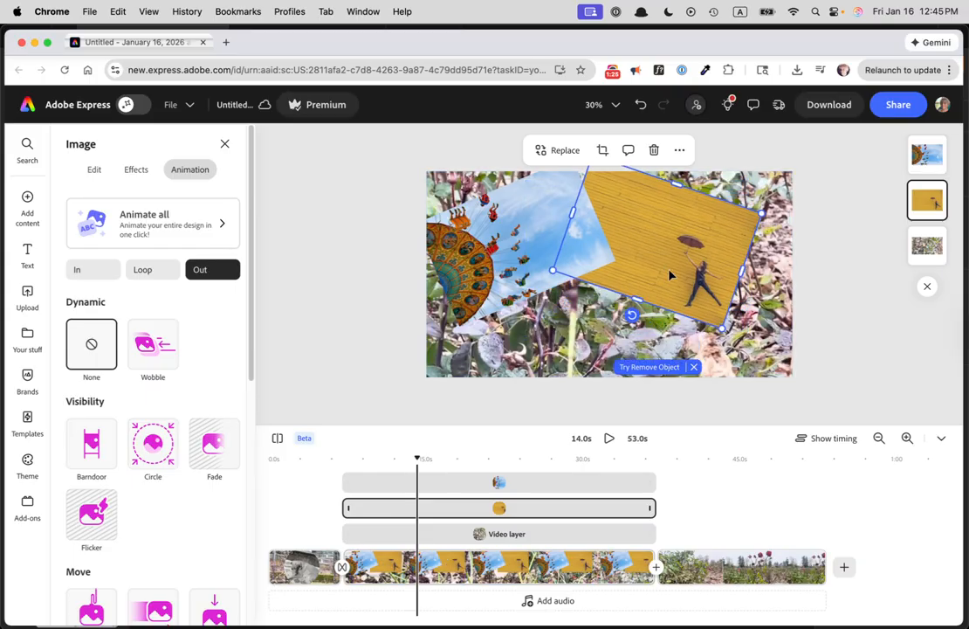
drag(669, 272, 648, 307)
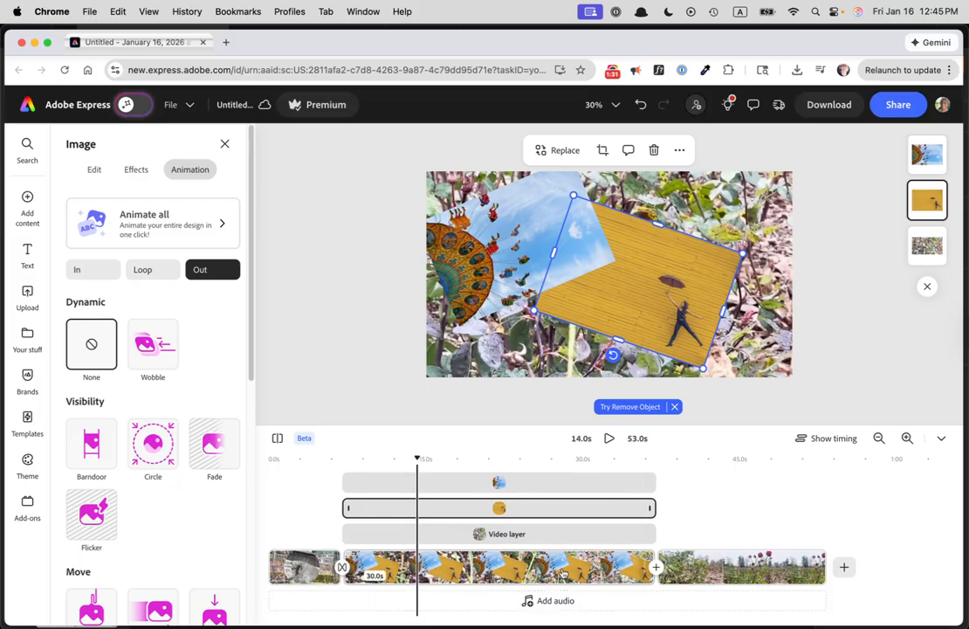
Step: Trim the yellow wall image layer to start shortly after the middle scene begins and last about 3.1 seconds
click(429, 511)
drag(346, 507, 374, 508)
drag(652, 507, 402, 509)
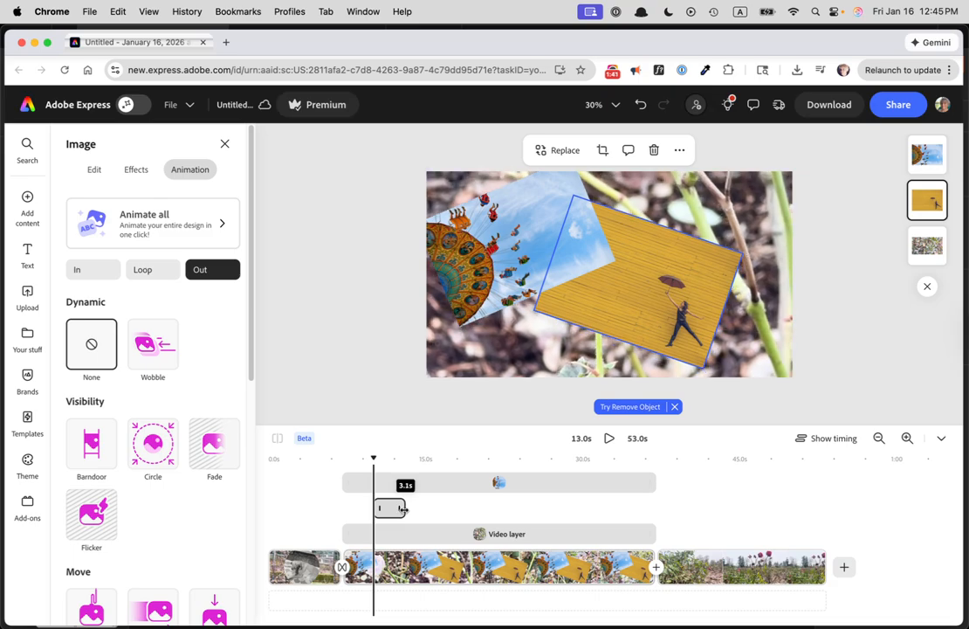
Step: Trim the swing ride image layer to about 3.0 seconds, starting around 11 seconds so it overlaps the yellow image, and preview the timing
click(370, 486)
drag(355, 483, 405, 483)
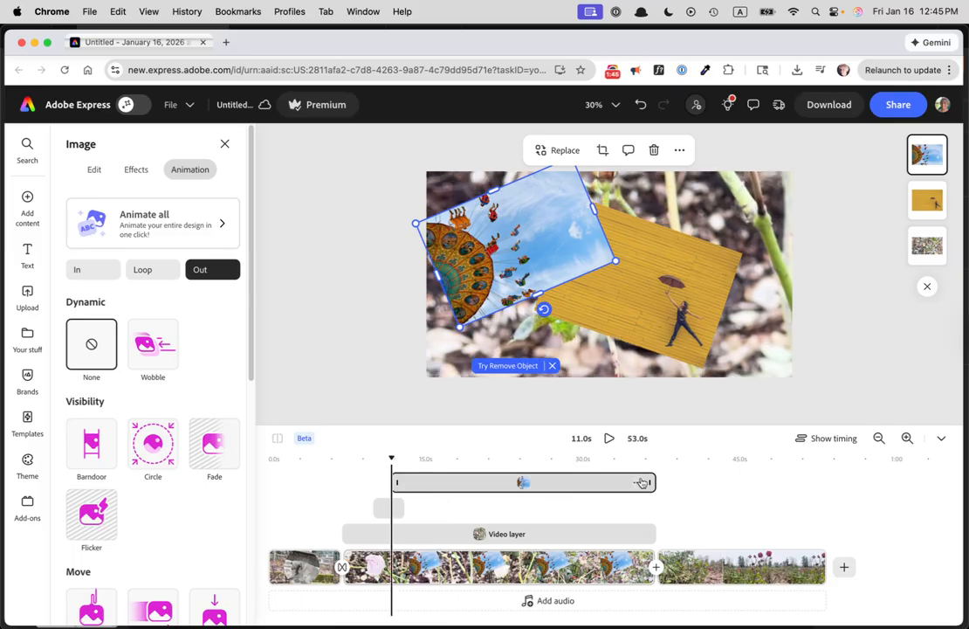
drag(647, 482, 416, 490)
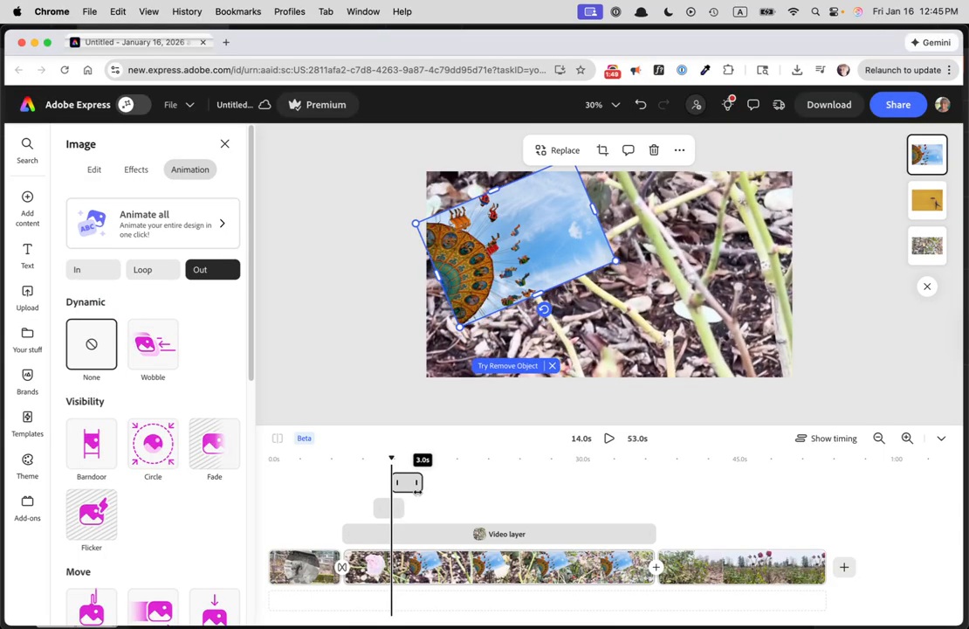
drag(418, 492, 365, 460)
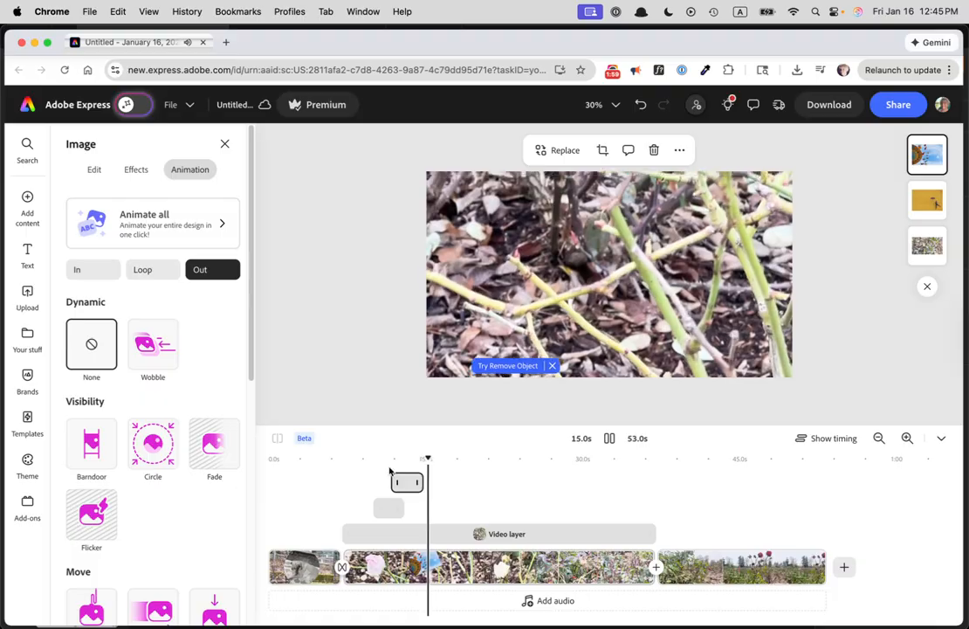
key(space)
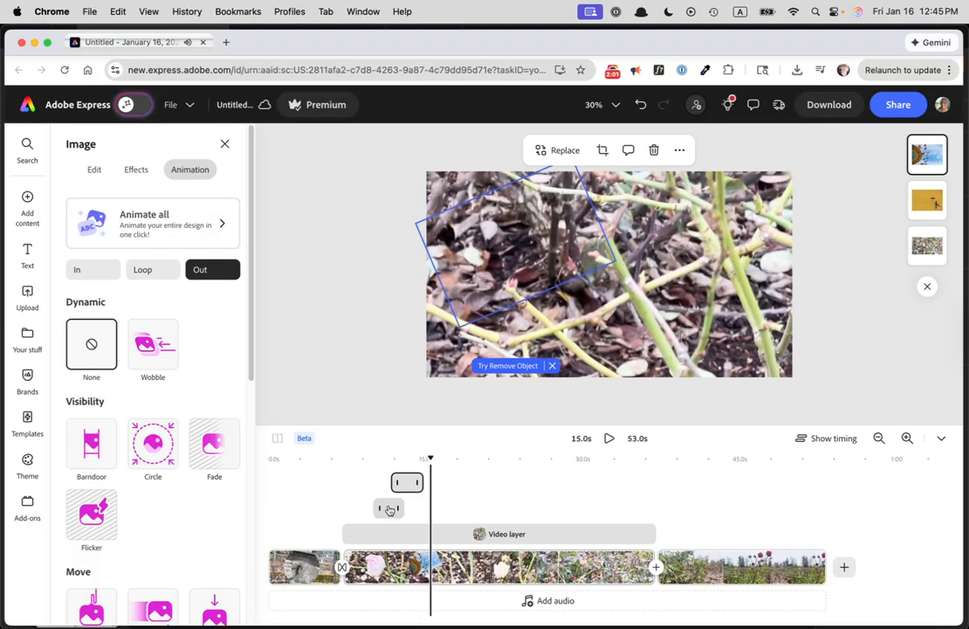
Step: Apply the Fade animation to the yellow wall image for both its In and Out animations
click(390, 509)
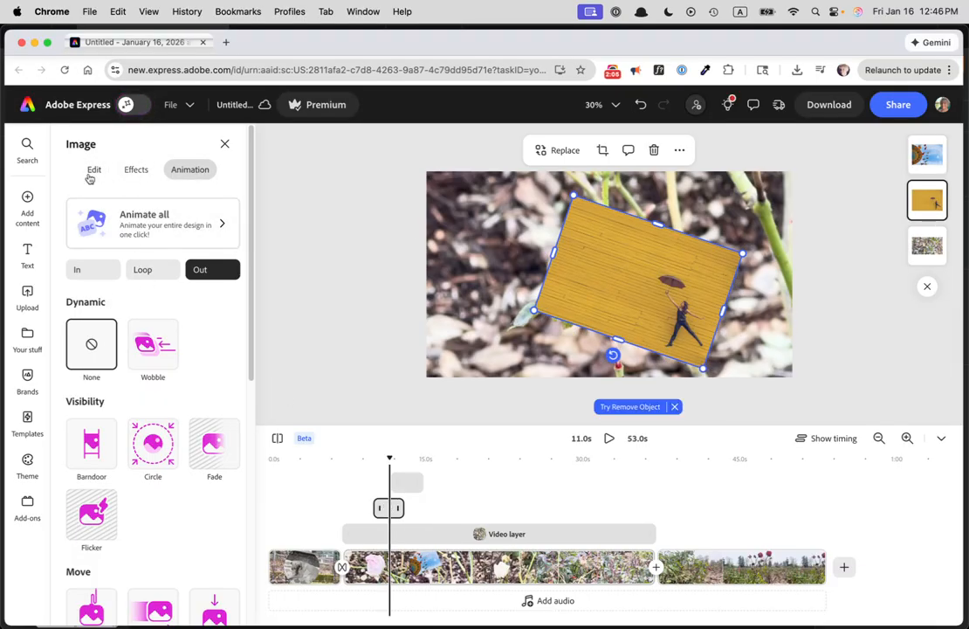
click(86, 275)
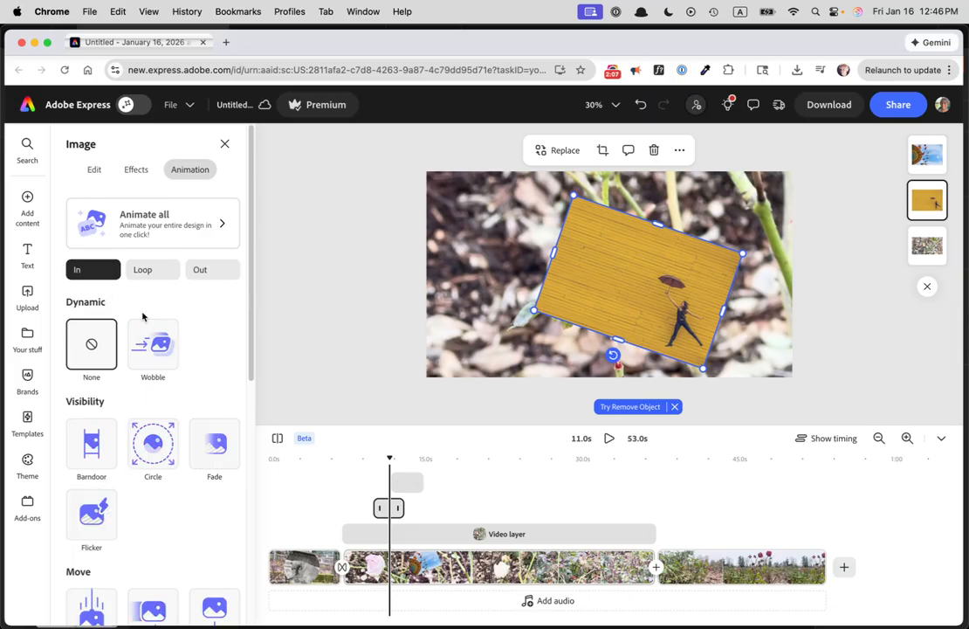
click(218, 450)
click(204, 272)
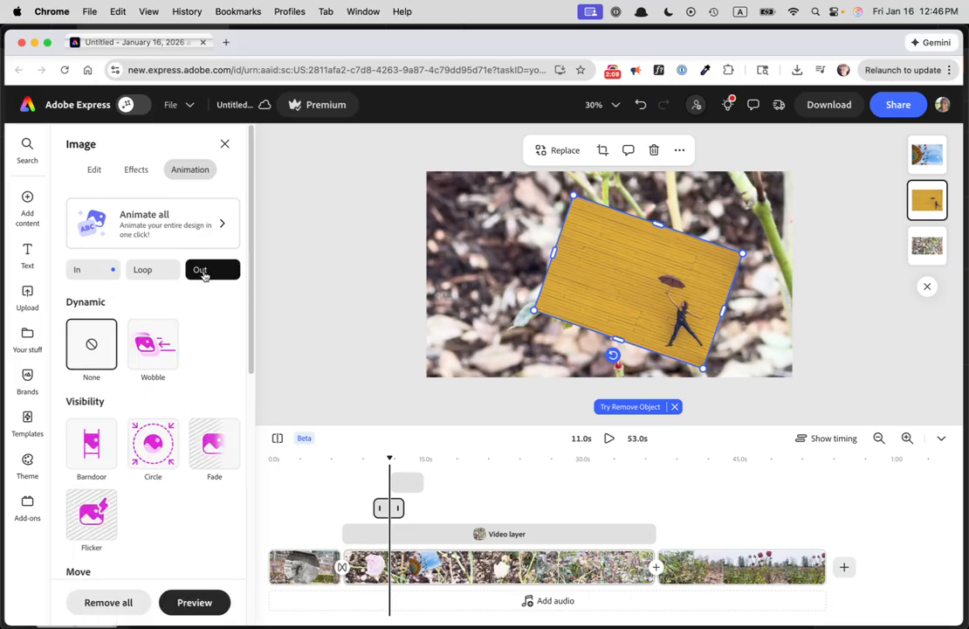
click(212, 449)
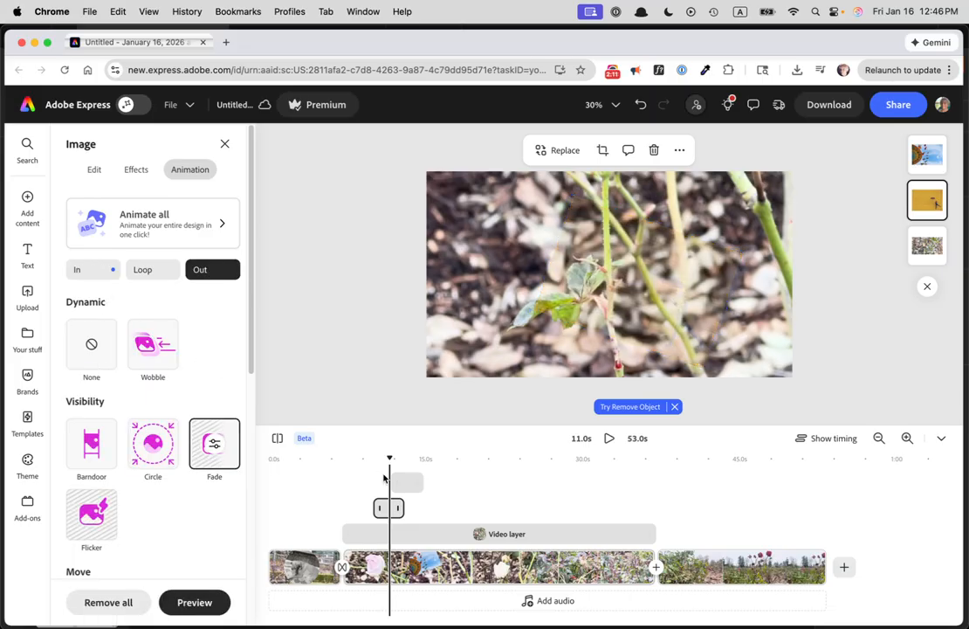
Step: Apply the Fade animation to the swing ride image for both its In and Out animations
click(408, 482)
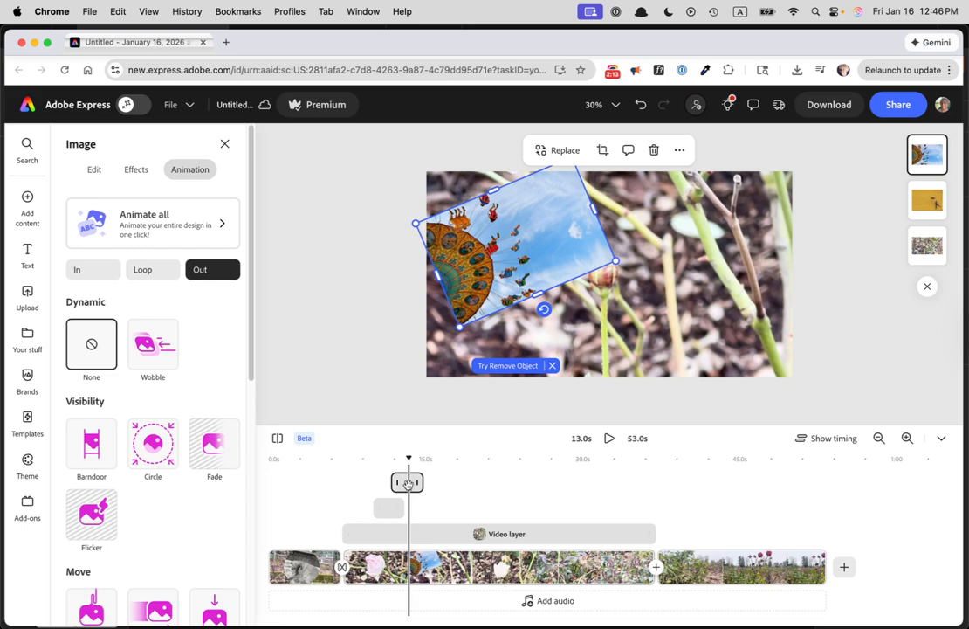
click(79, 273)
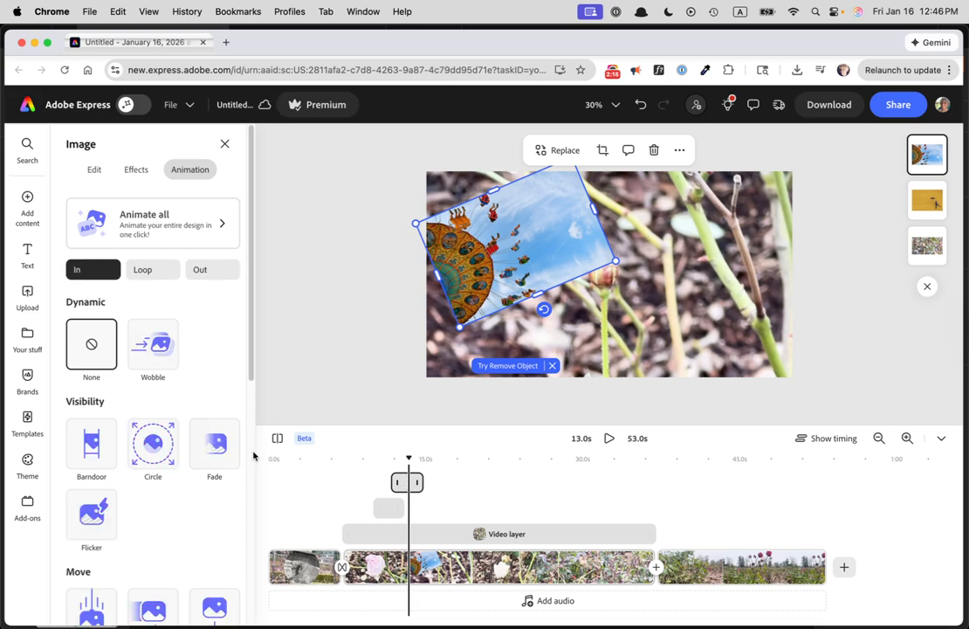
click(220, 450)
click(210, 271)
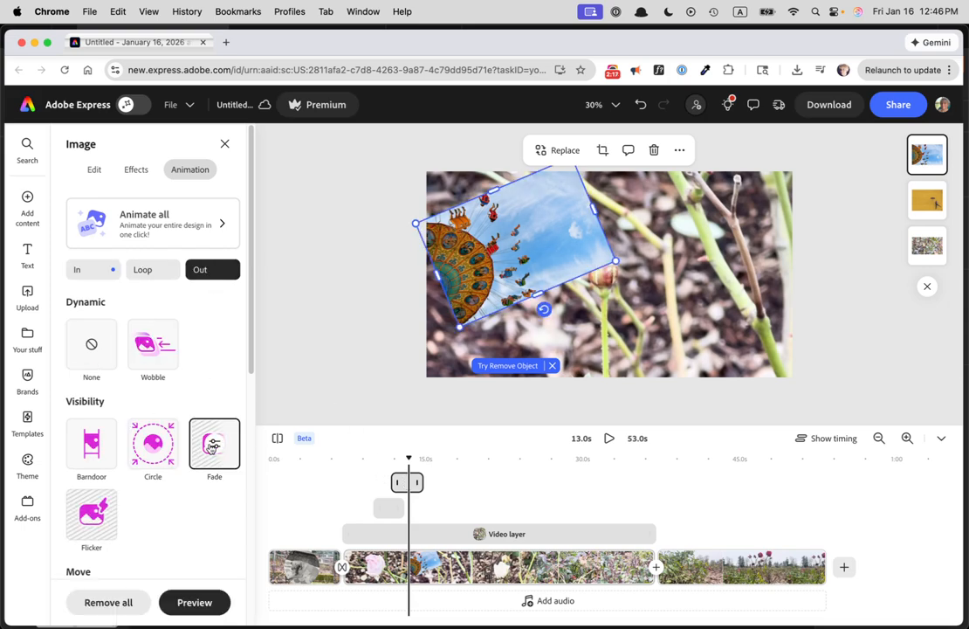
Step: Preview the overlapping image fades and extend the swing ride image layer to end at about 15 seconds
drag(388, 460, 361, 463)
key(space)
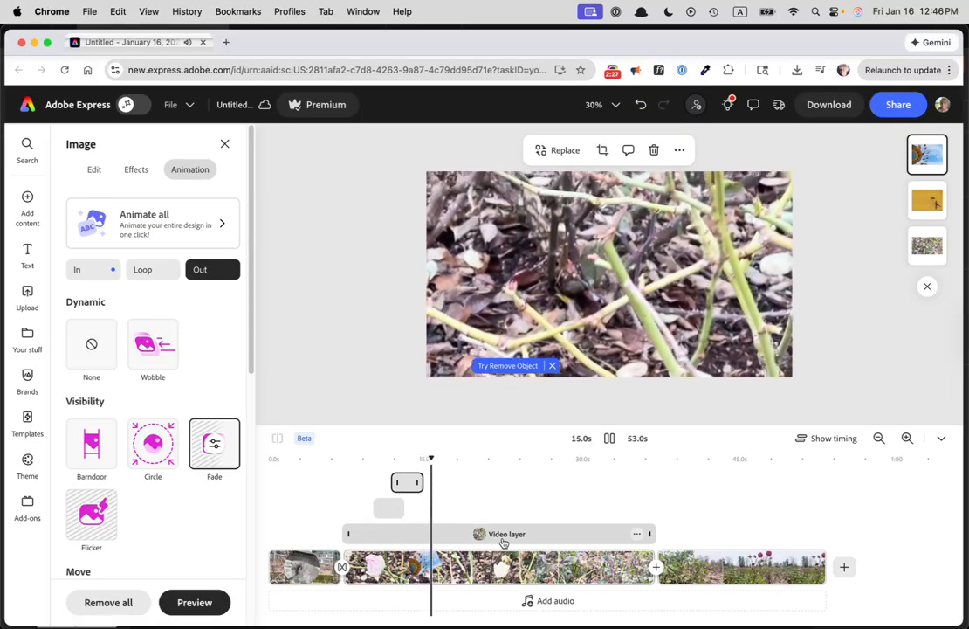
key(space)
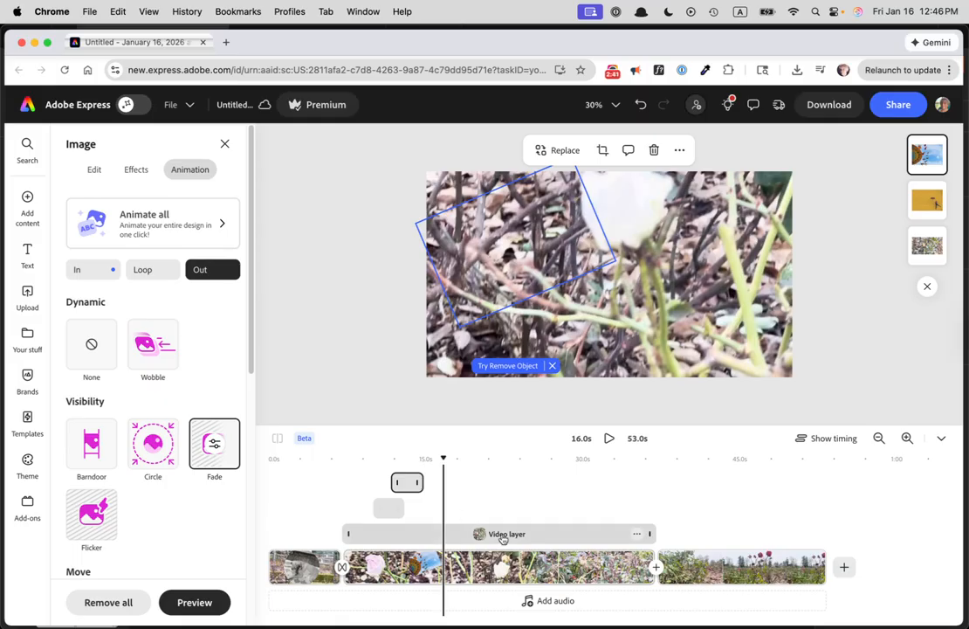
drag(445, 456, 419, 487)
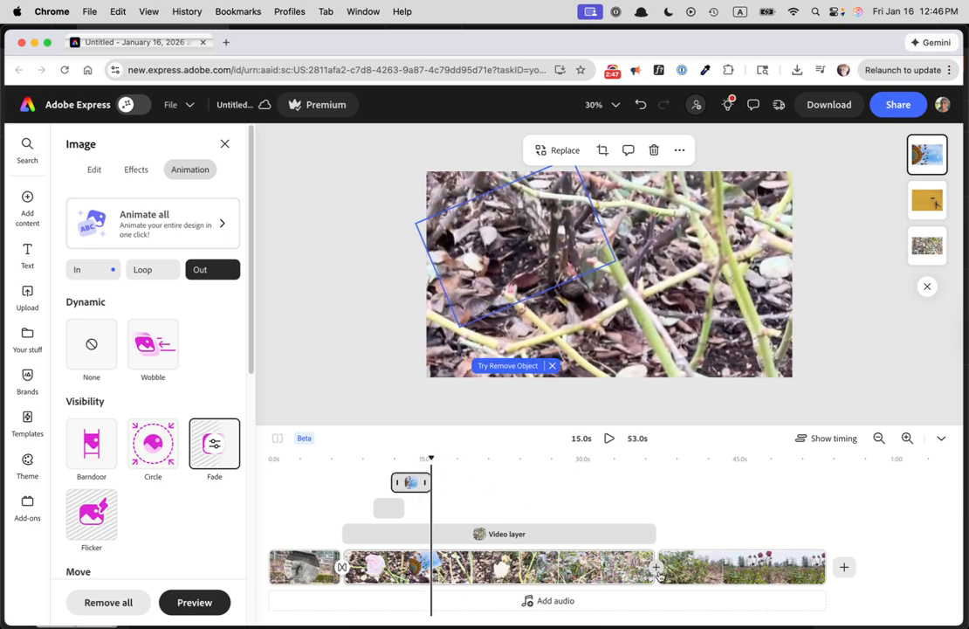
Step: Trim the end of the middle scene so the scene lasts 28.4 seconds
click(596, 575)
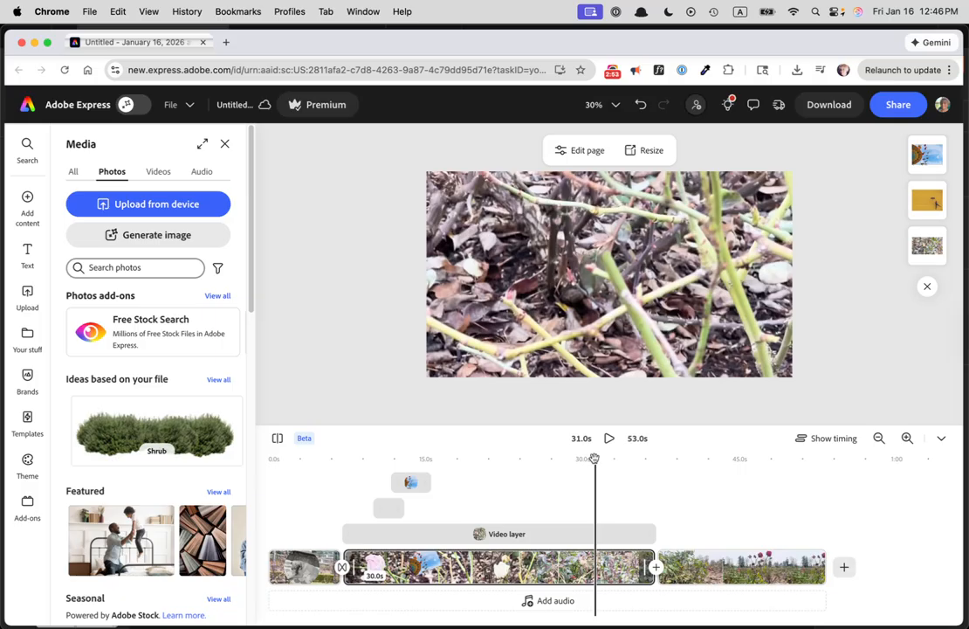
click(630, 572)
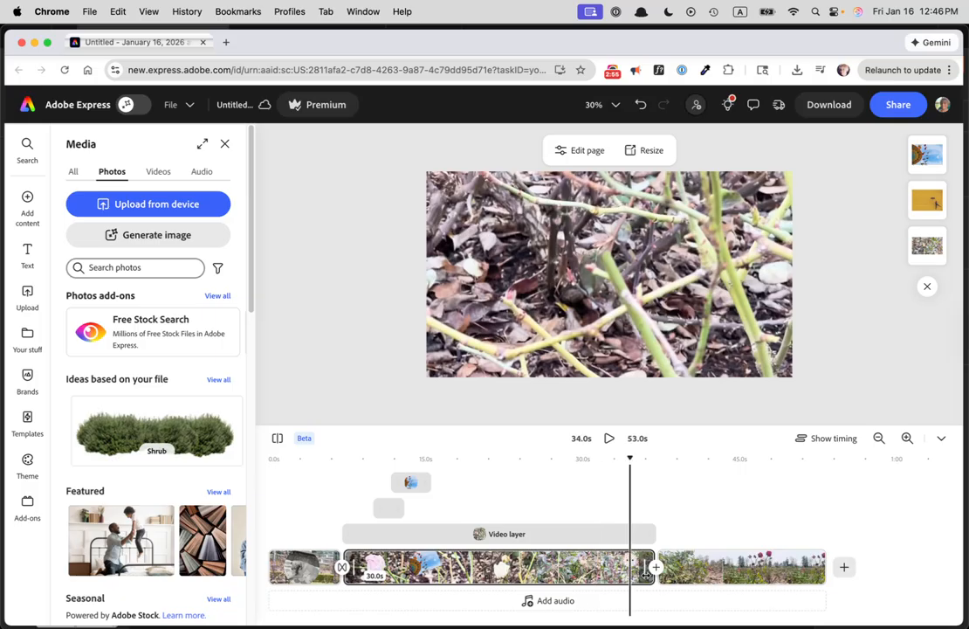
mouse_move(648, 568)
mouse_down()
mouse_move(635, 569)
mouse_move(690, 581)
mouse_move(742, 572)
mouse_move(682, 572)
mouse_move(842, 573)
mouse_move(638, 570)
mouse_up()
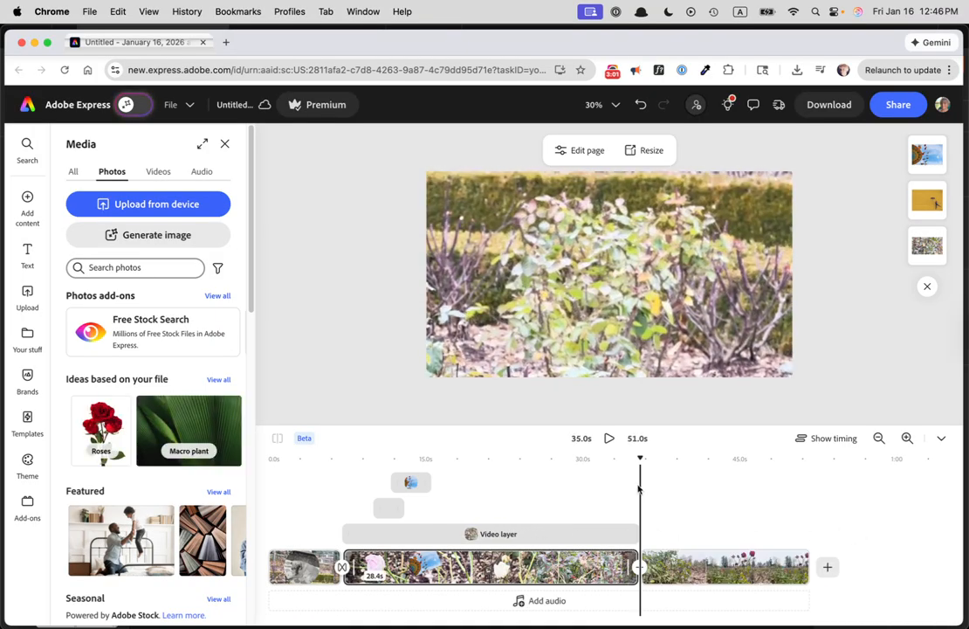
Step: Delete the circular grayscale dog video layer from the first scene
drag(641, 489, 288, 522)
click(298, 572)
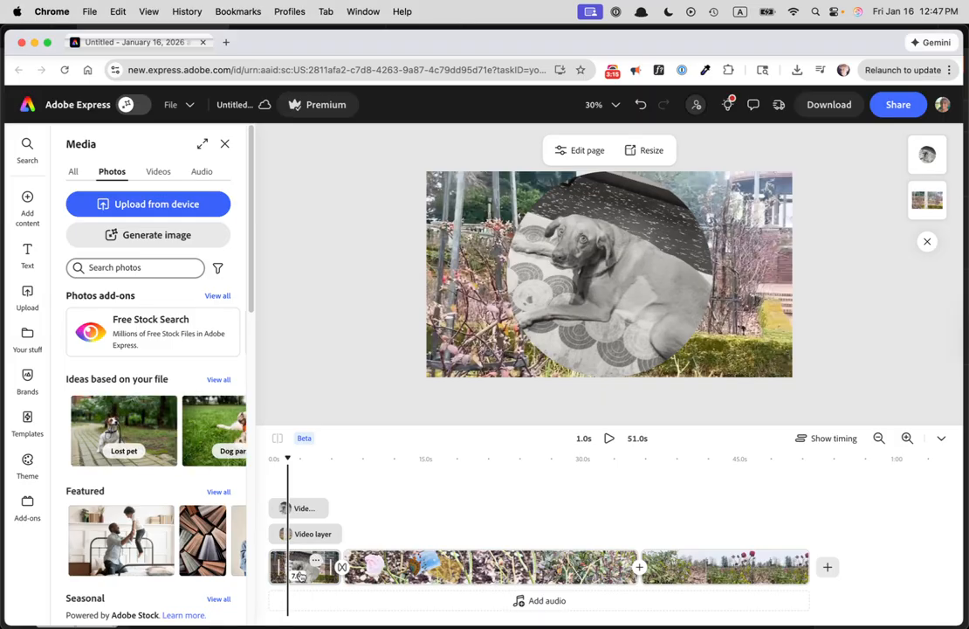
click(299, 560)
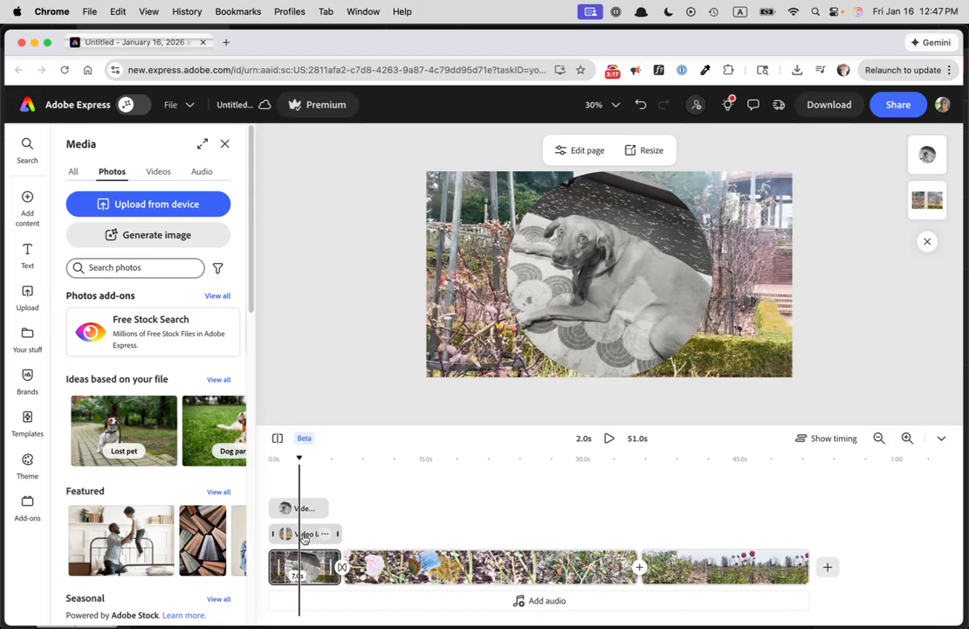
click(304, 534)
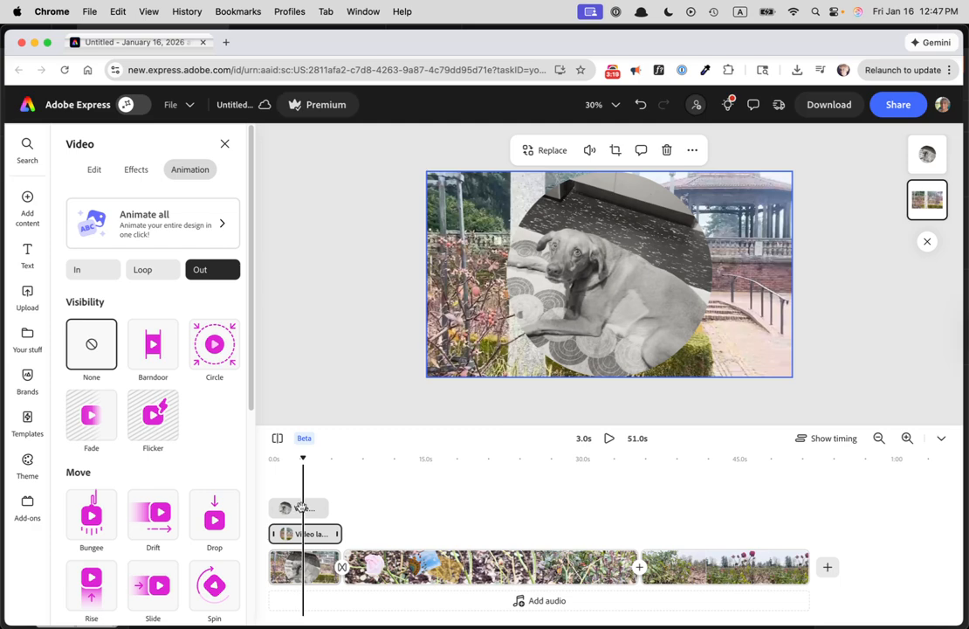
click(300, 508)
key(Delete)
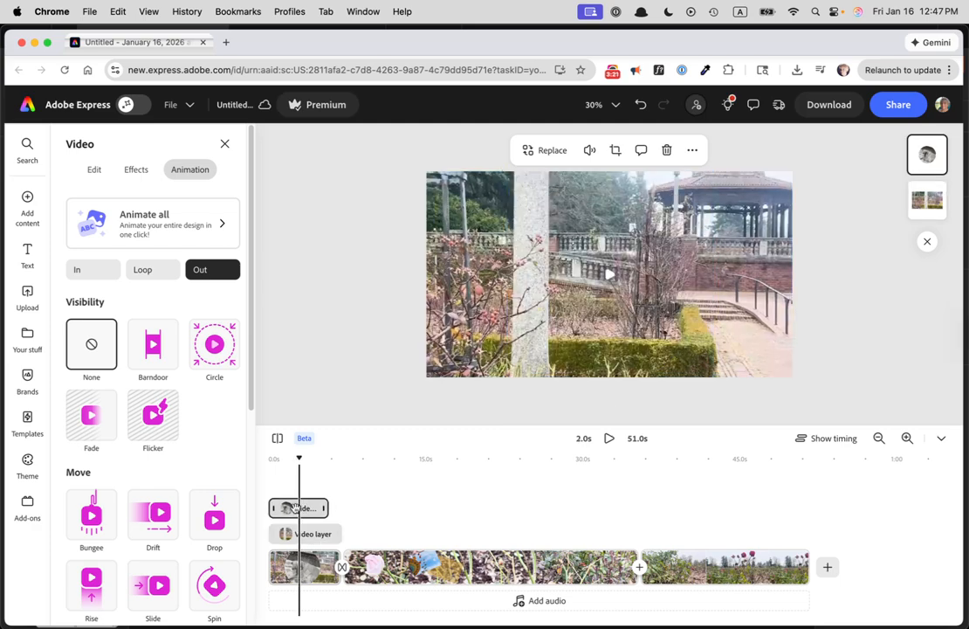
Step: Upload Maggie and the crow.mp4 from the Downloads folder and add it to the last scene as a layer on canvas
click(575, 550)
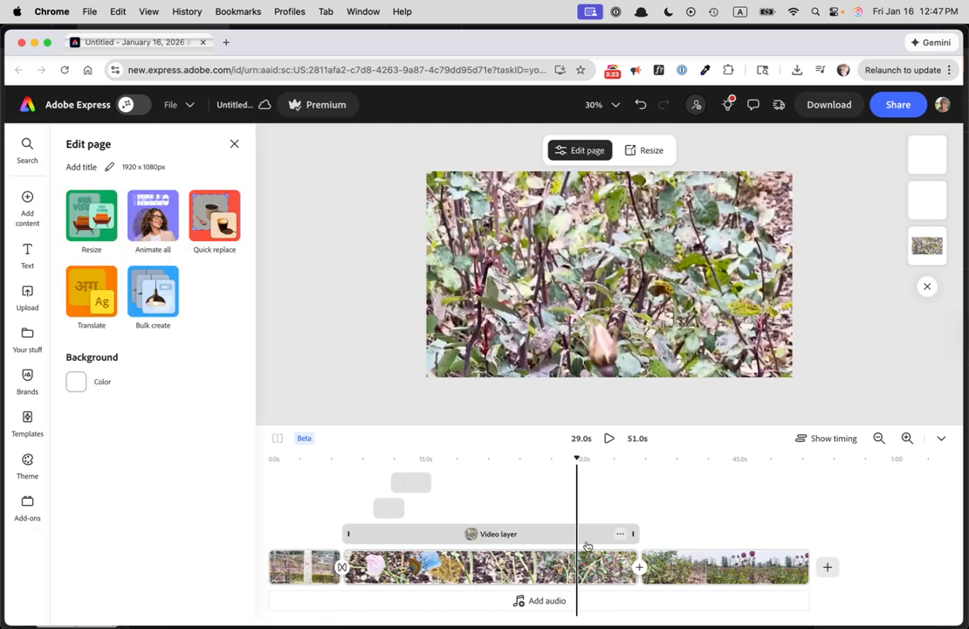
click(716, 566)
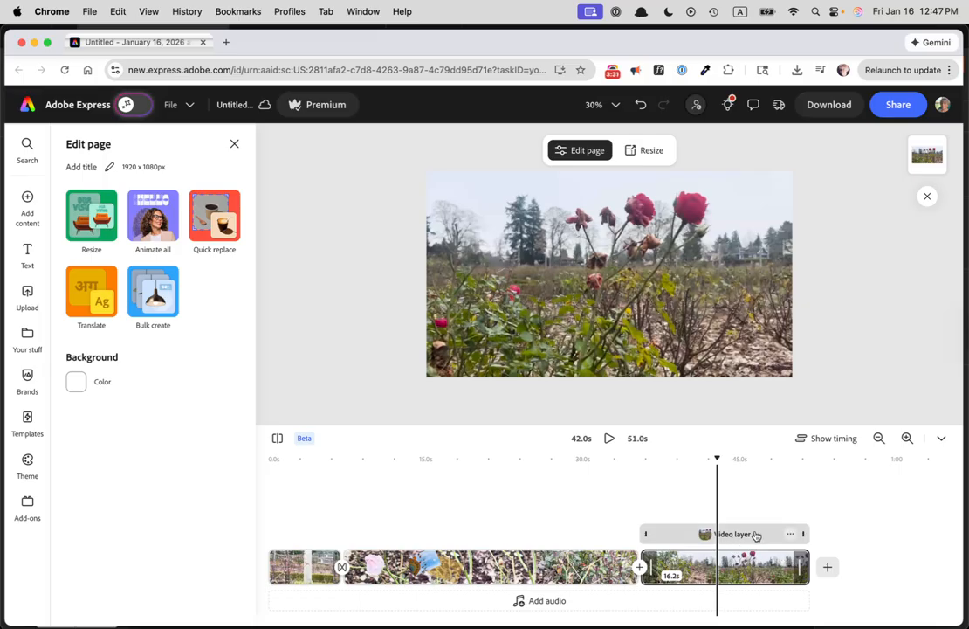
click(755, 533)
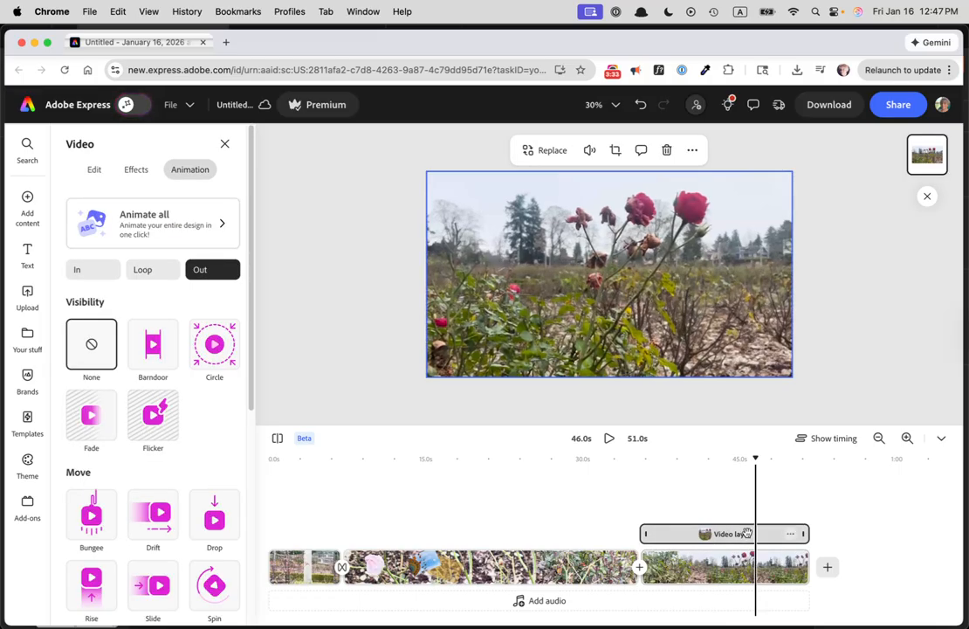
click(29, 201)
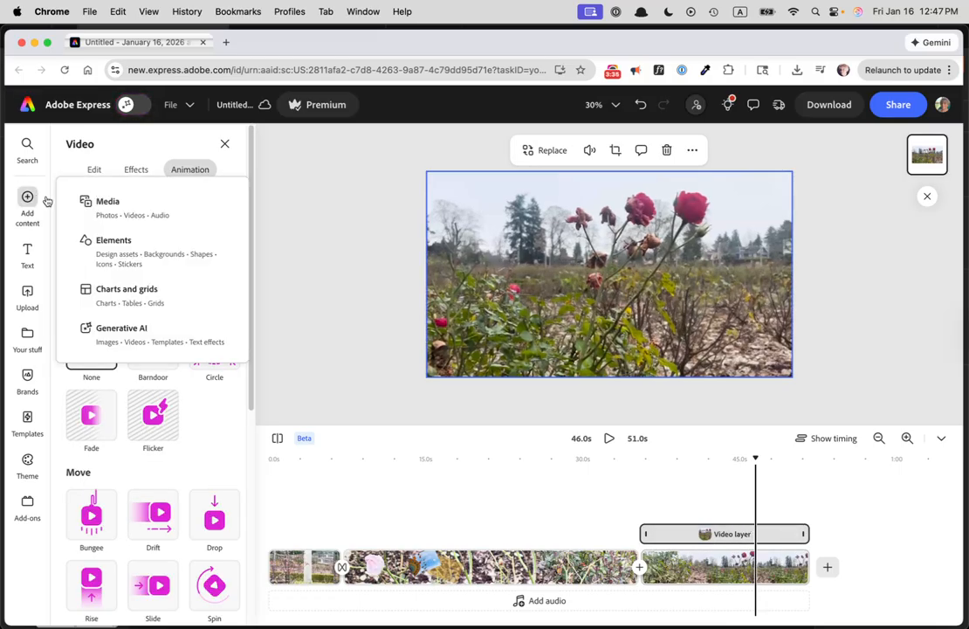
click(133, 211)
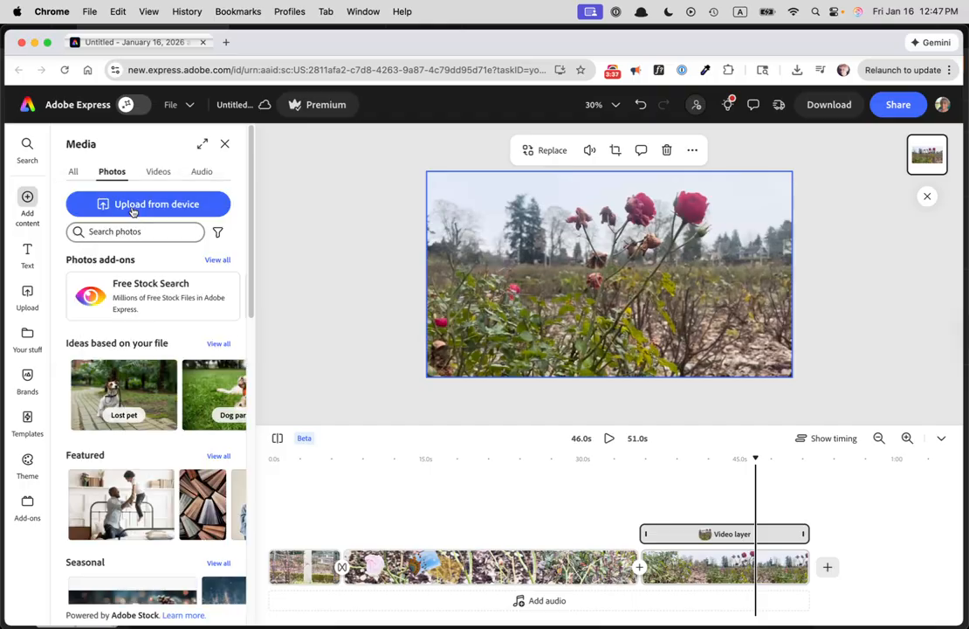
click(156, 207)
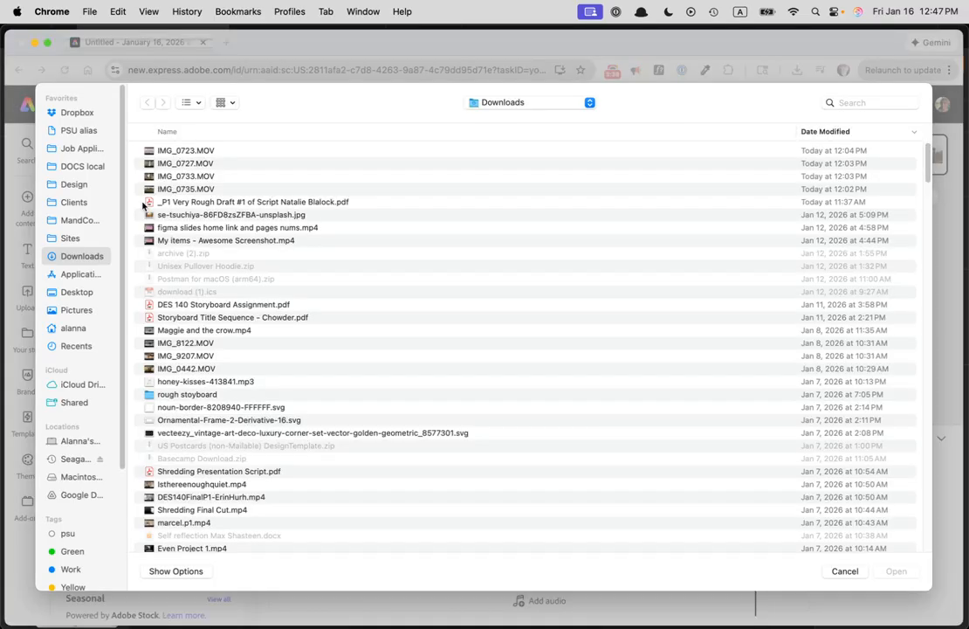
click(238, 331)
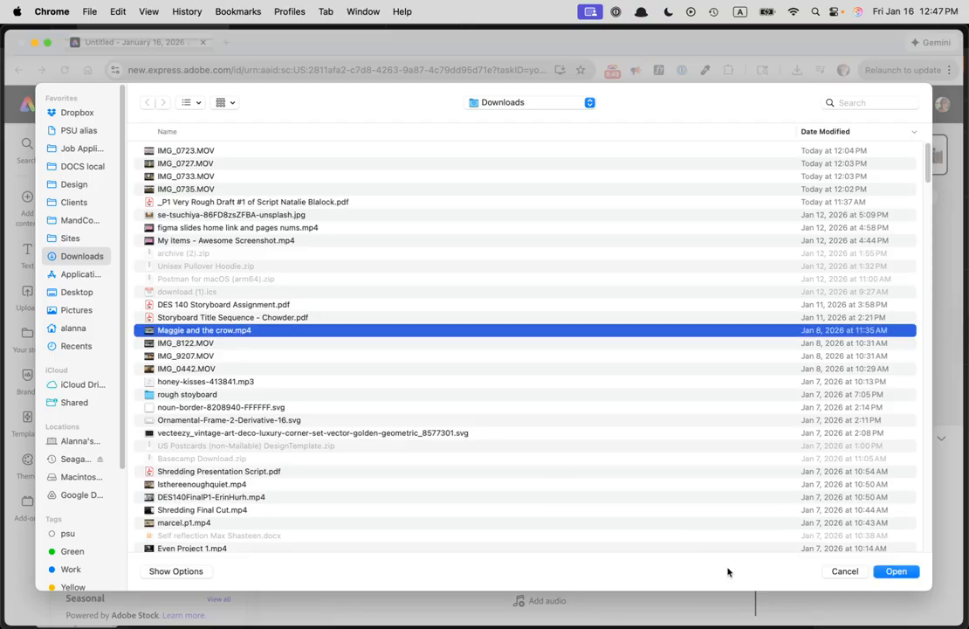
click(904, 573)
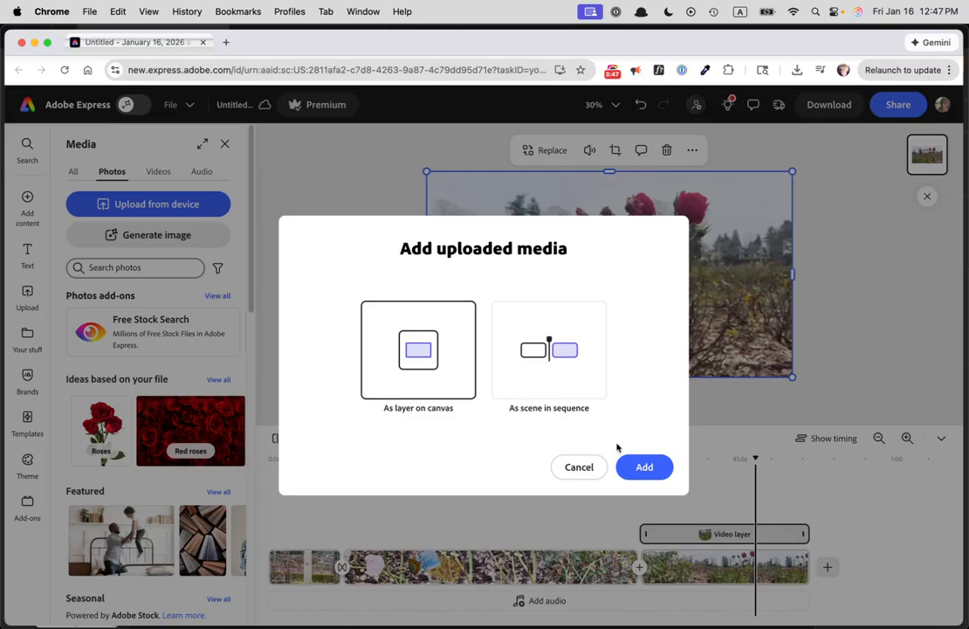
click(643, 467)
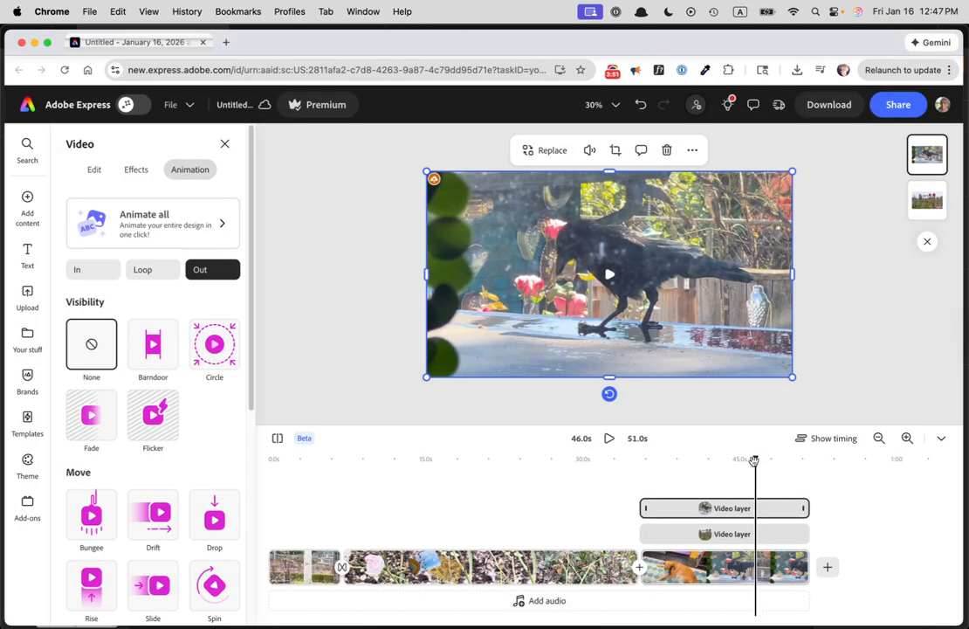
Step: Shorten the dog and crow video layer to about 9 seconds, place it at the end of the last scene, and preview the timing
drag(756, 473, 661, 494)
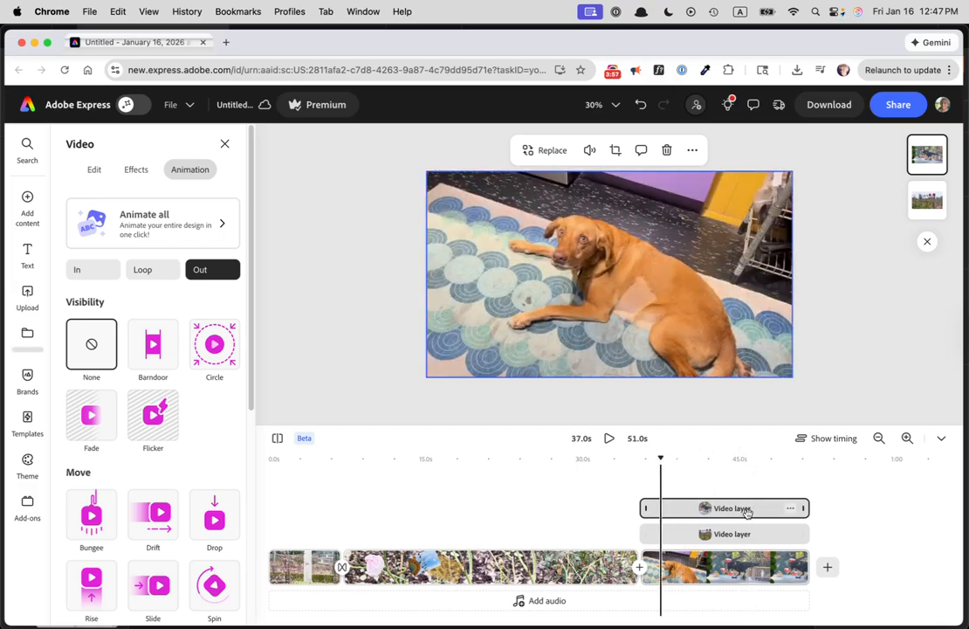
click(748, 512)
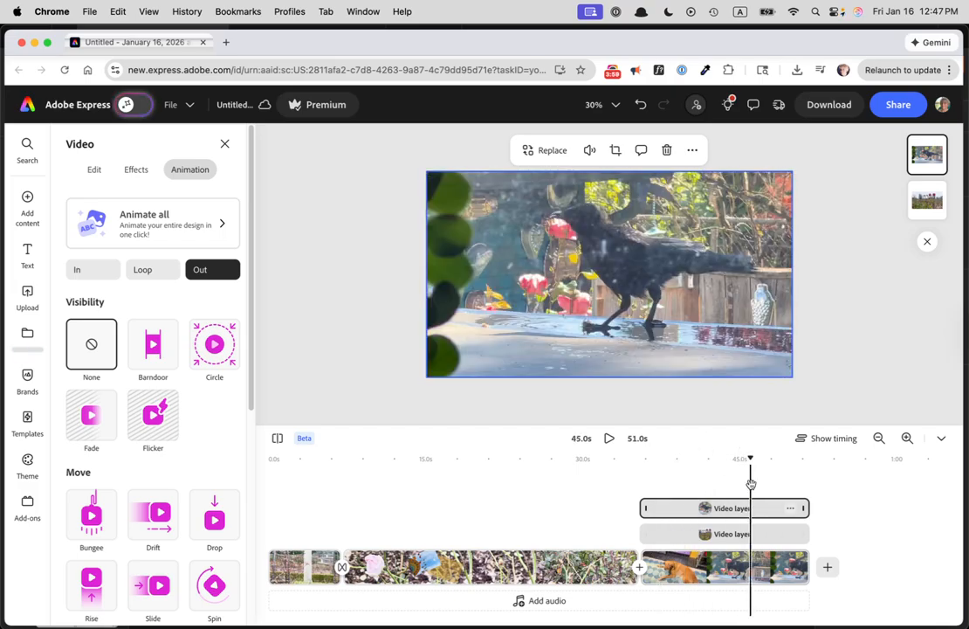
click(679, 509)
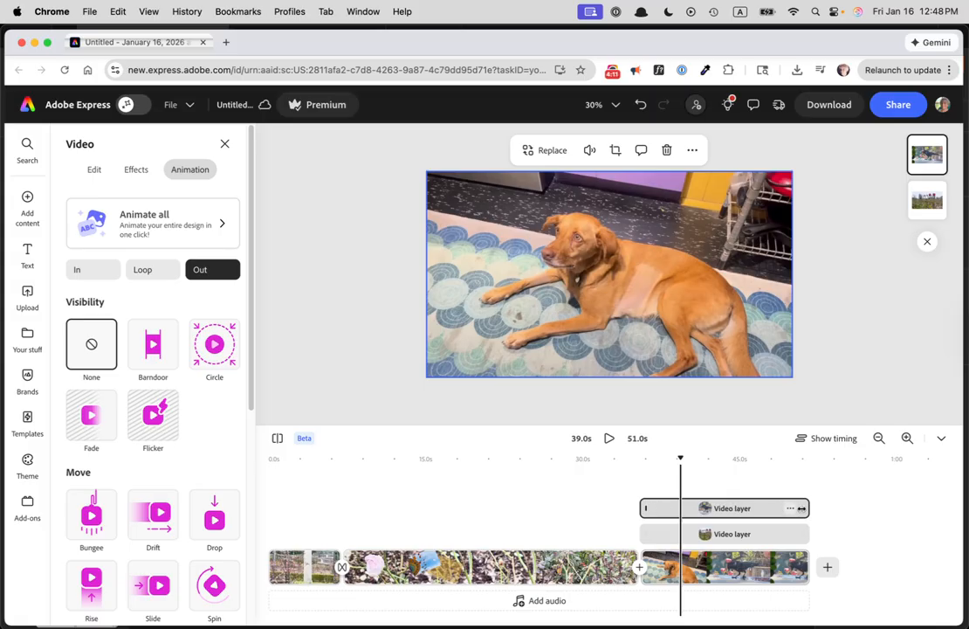
drag(801, 508, 758, 507)
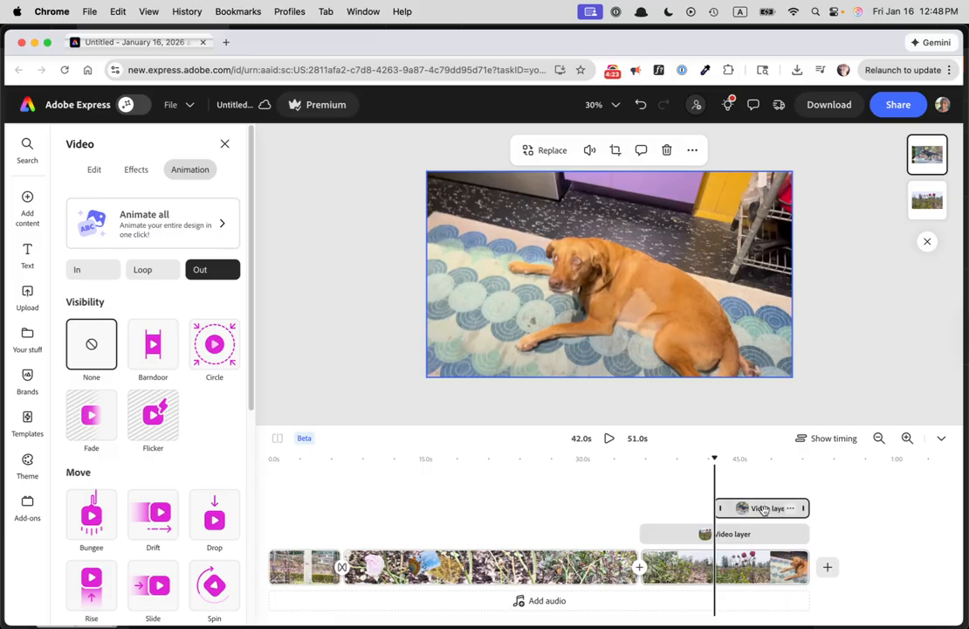
drag(712, 458, 692, 469)
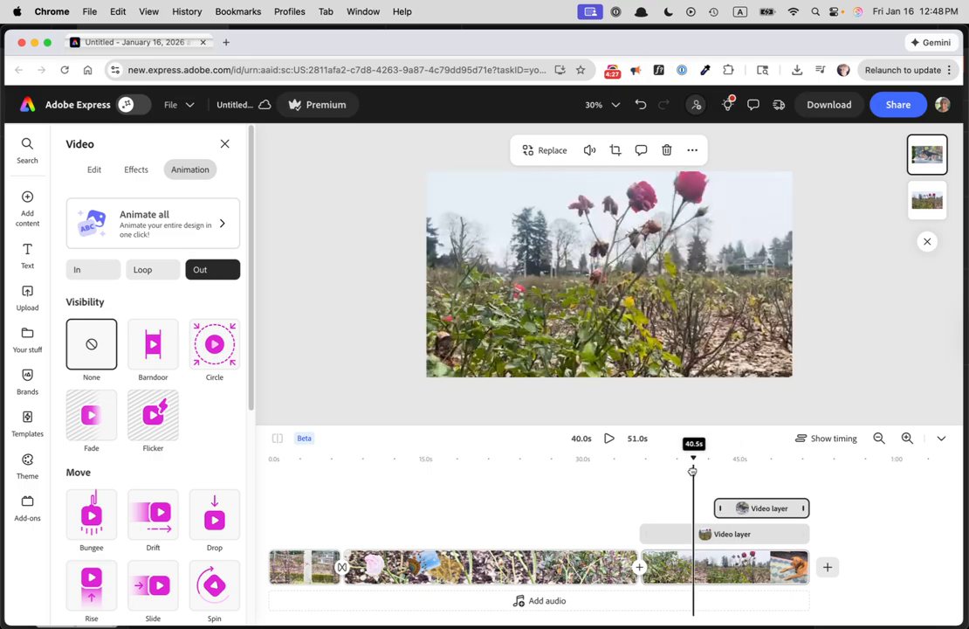
click(671, 562)
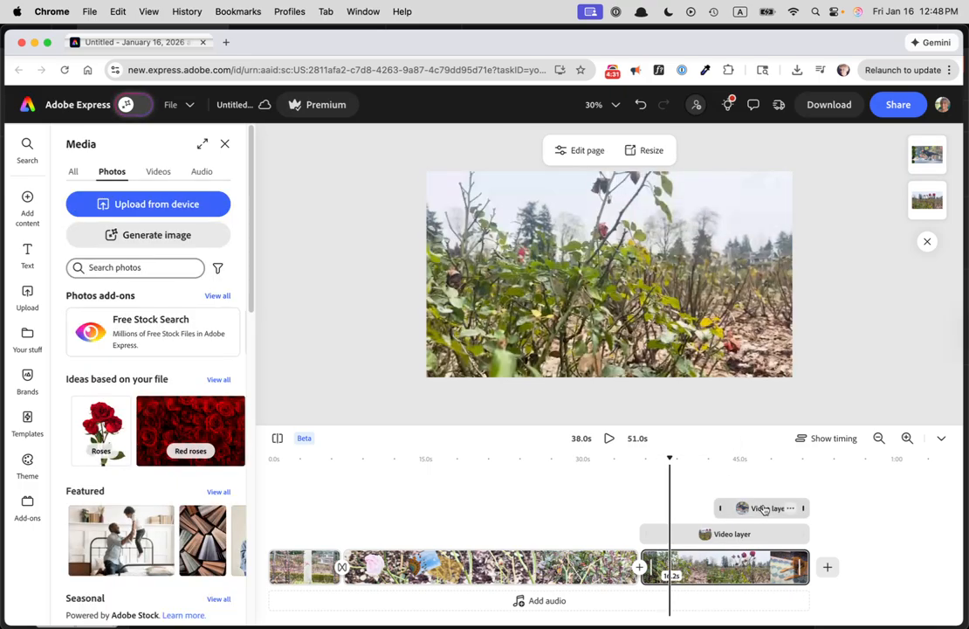
click(719, 572)
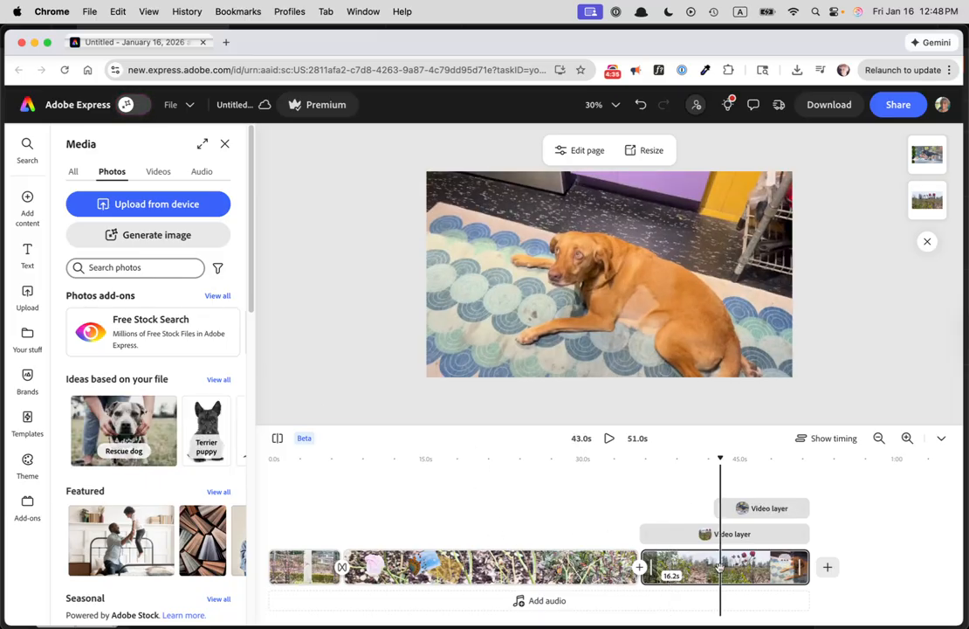
click(704, 563)
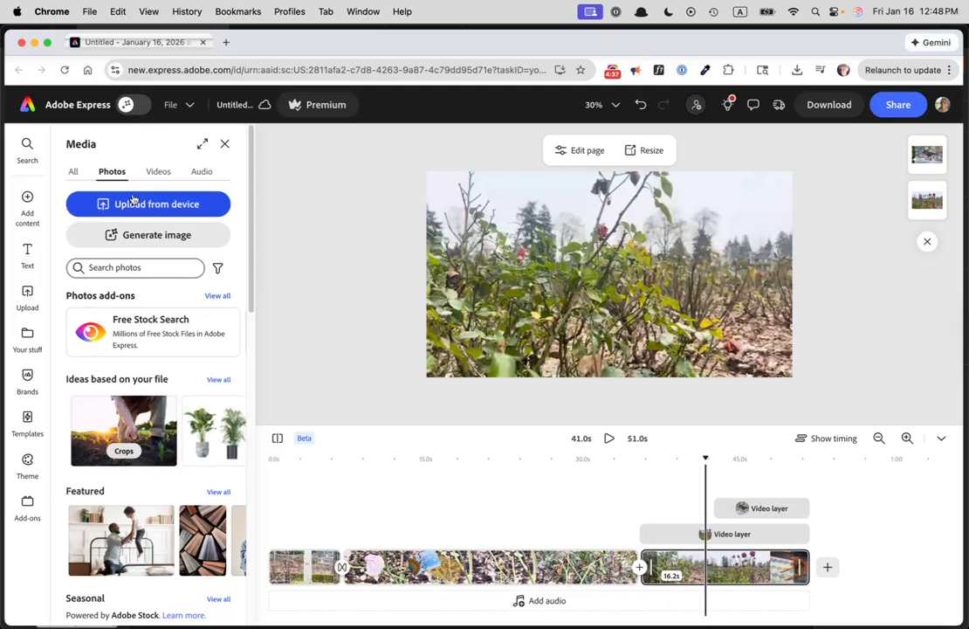
Step: Apply the Grayscale effect to the rose garden video layer in the last scene
click(72, 173)
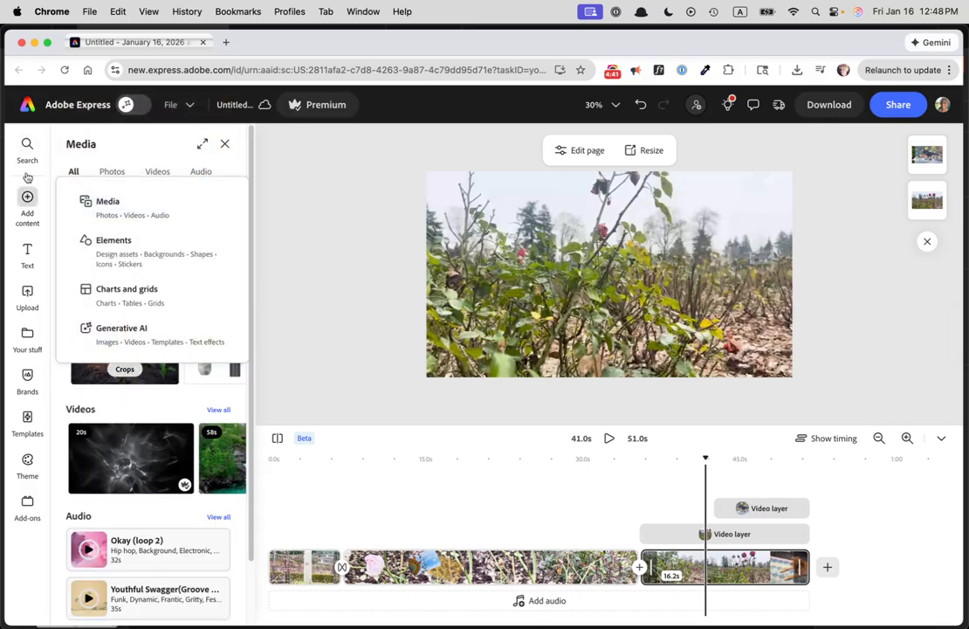
click(745, 534)
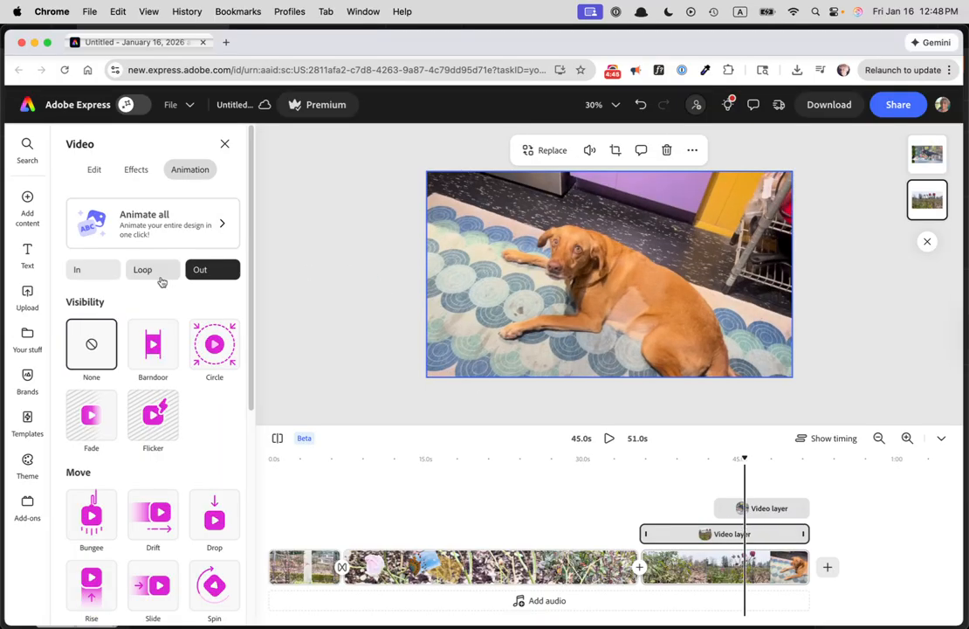
click(97, 171)
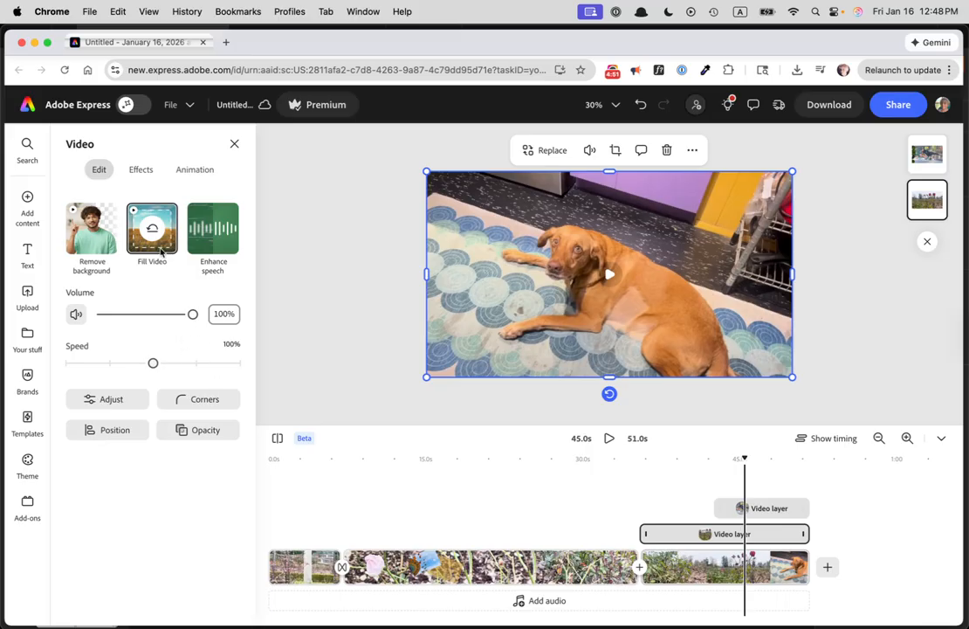
click(137, 169)
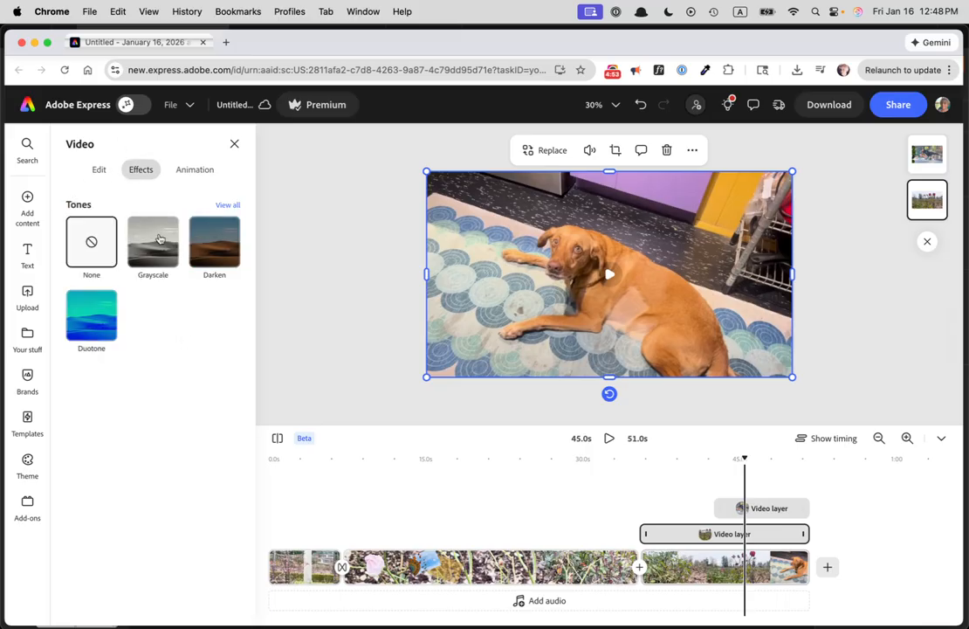
click(159, 239)
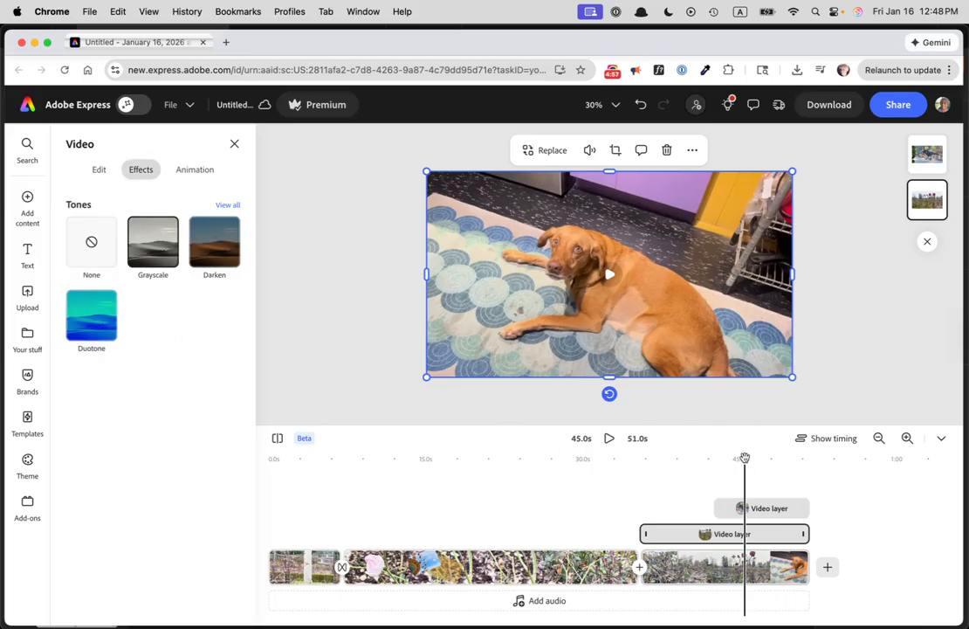
Step: Apply a Fade animation on entry to the dog and crow video layer in the last scene
drag(745, 457, 700, 465)
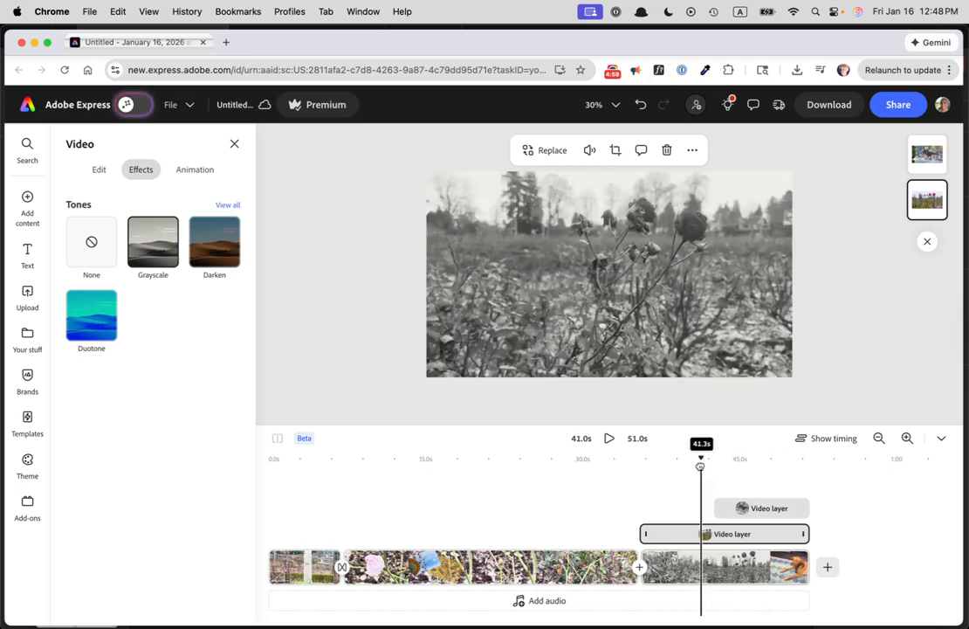
click(729, 509)
click(762, 509)
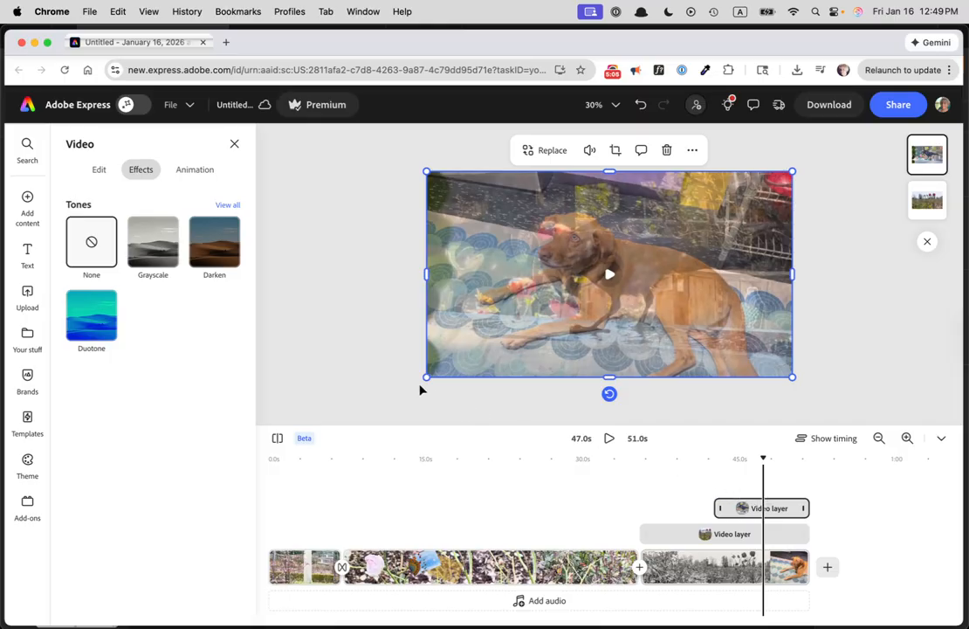
click(93, 173)
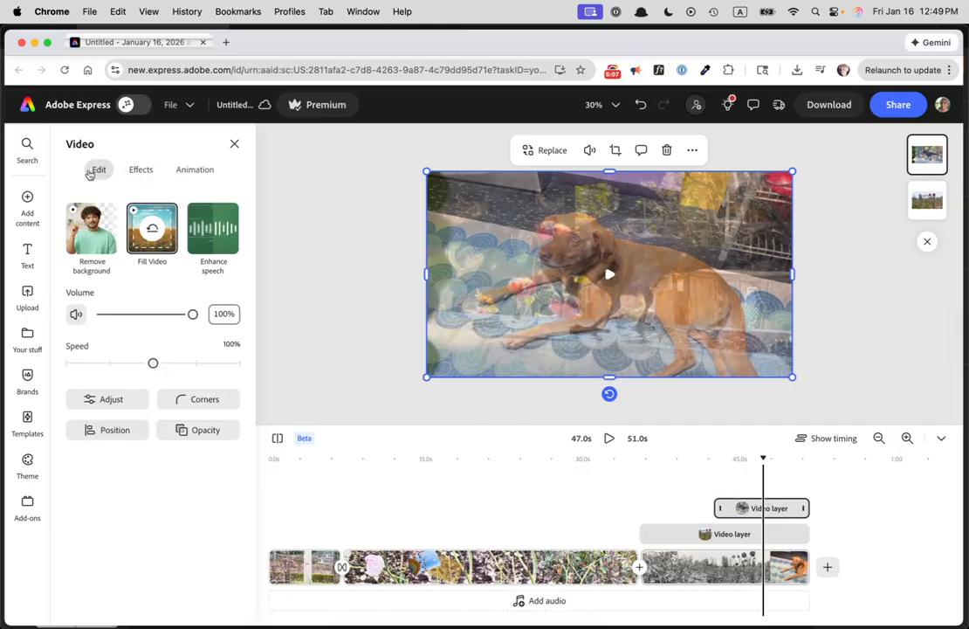
click(200, 169)
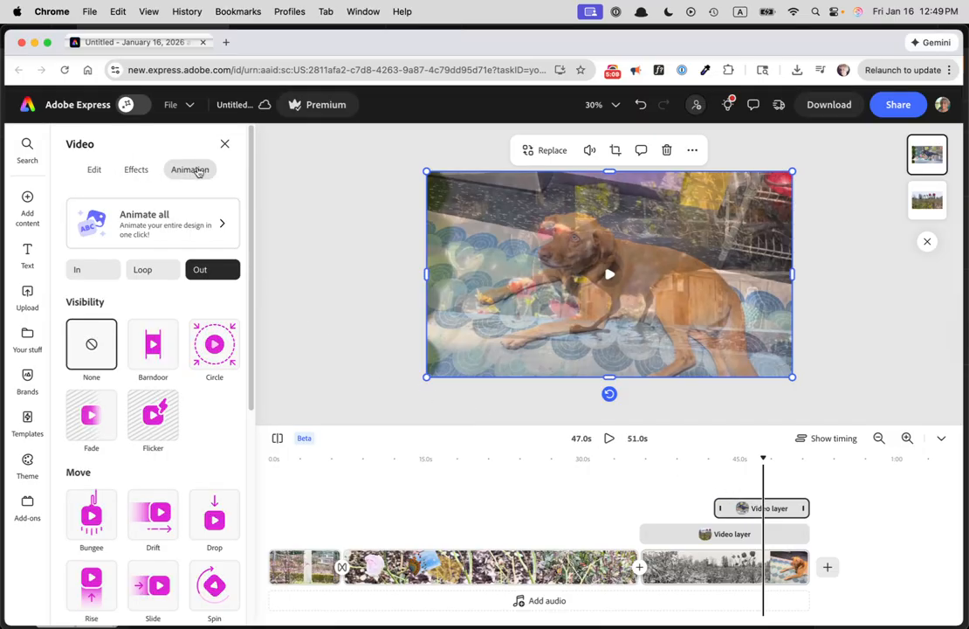
click(81, 272)
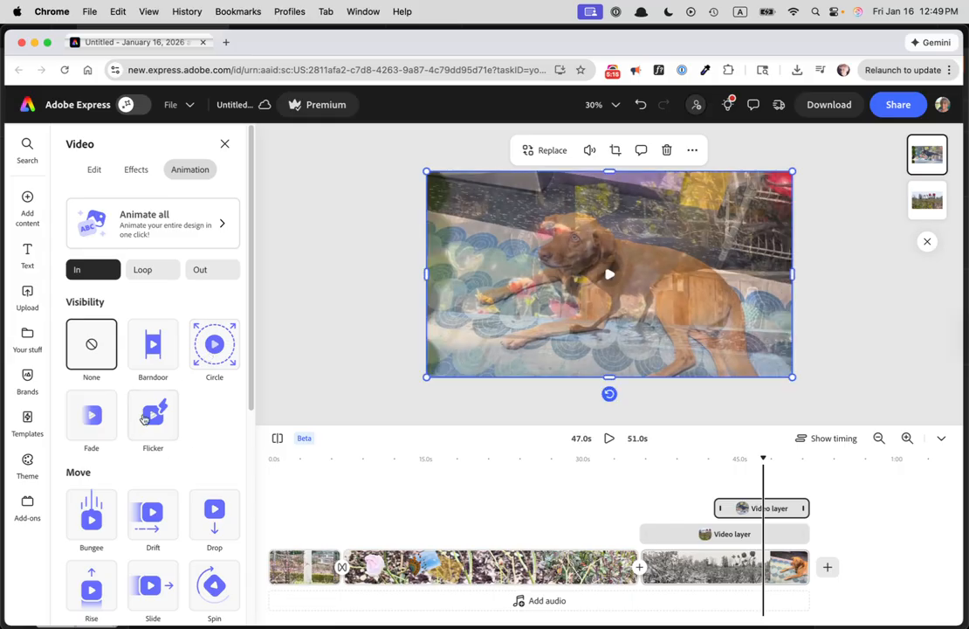
scroll(190, 450, down, 3)
scroll(212, 489, up, 3)
click(97, 426)
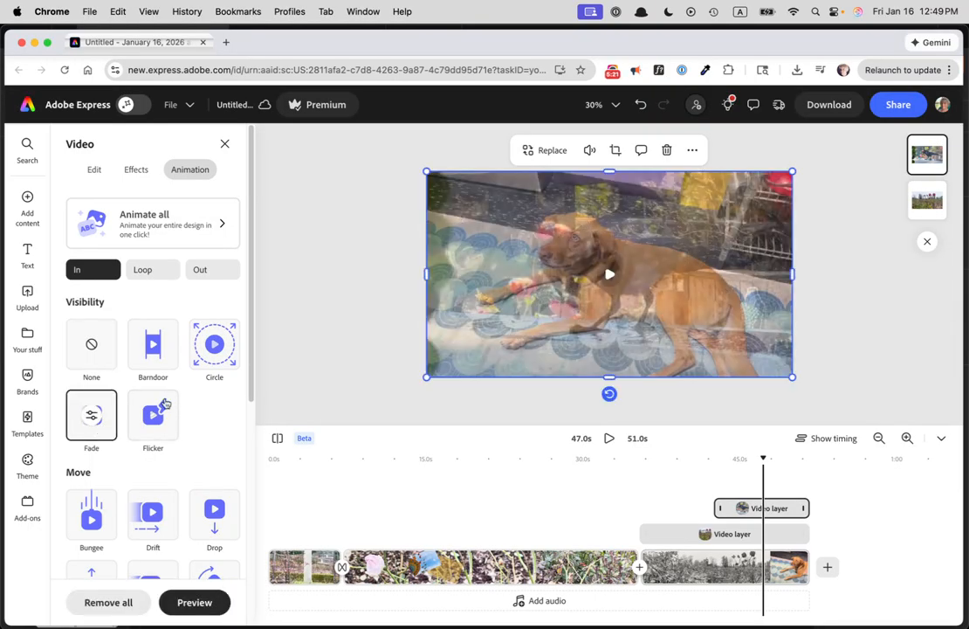
Step: Set the entry fade's duration to 1.77 s and play the last scene to check how the dog clip appears
click(97, 418)
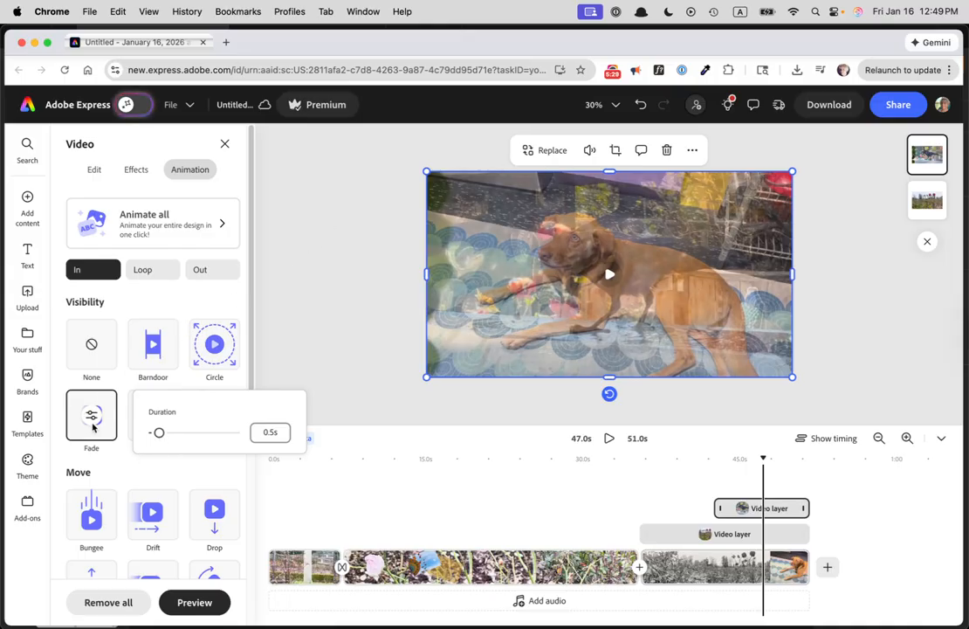
drag(160, 434, 186, 433)
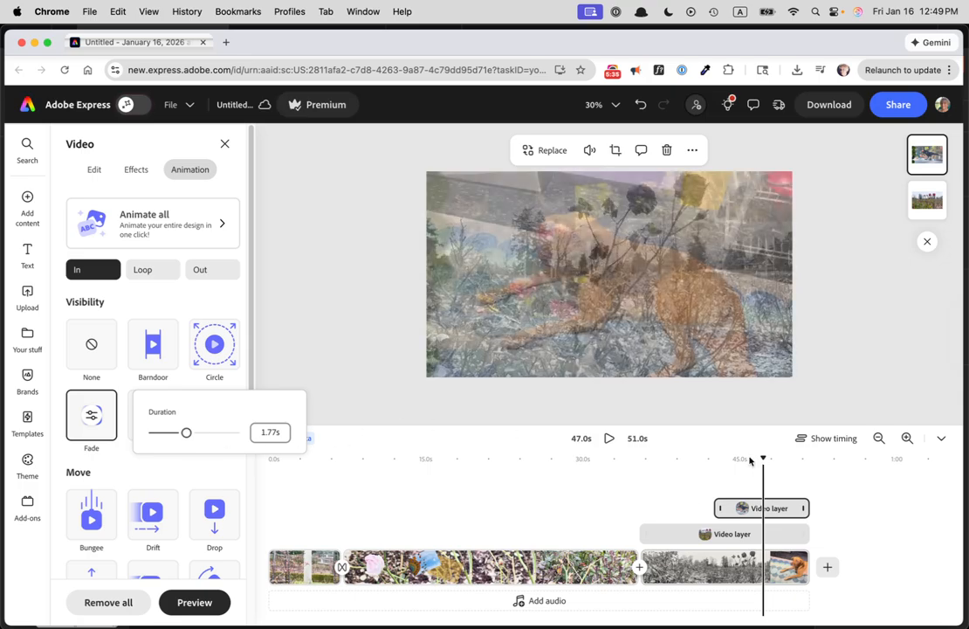
drag(764, 459, 664, 467)
key(space)
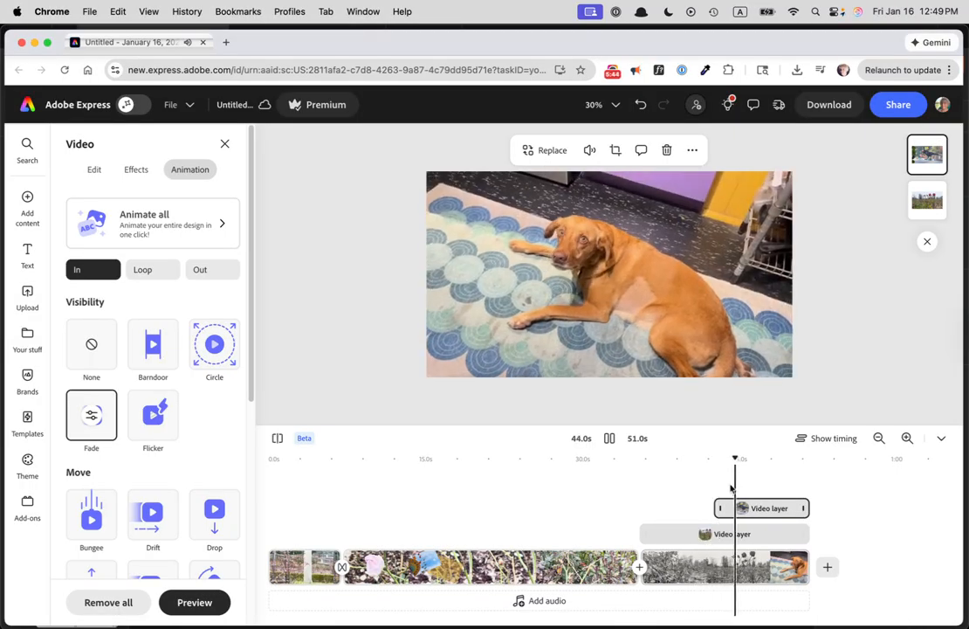
click(673, 489)
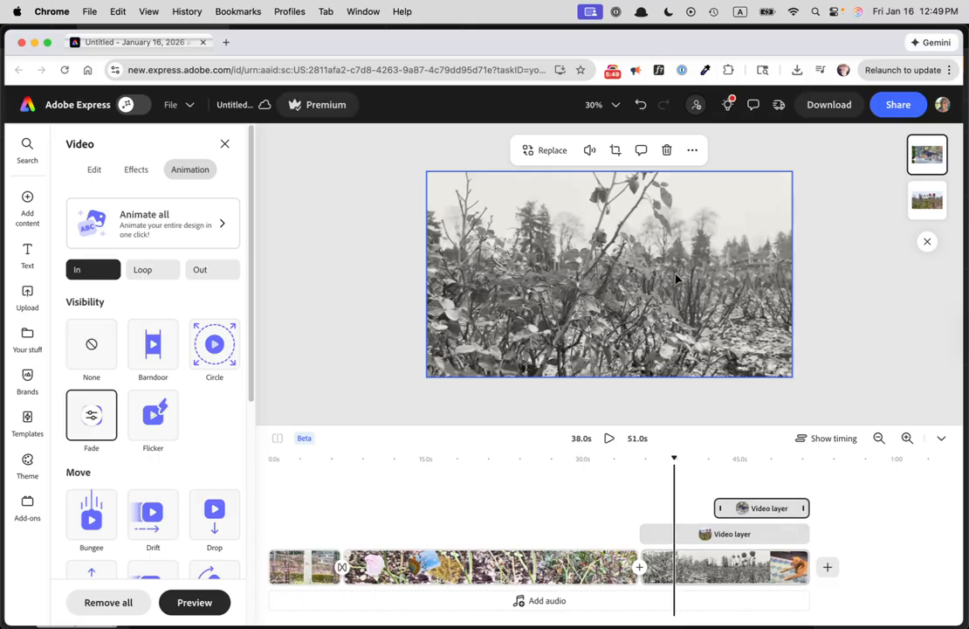
Step: Crop the dog and crow video layer to the heart shape
click(587, 243)
click(743, 533)
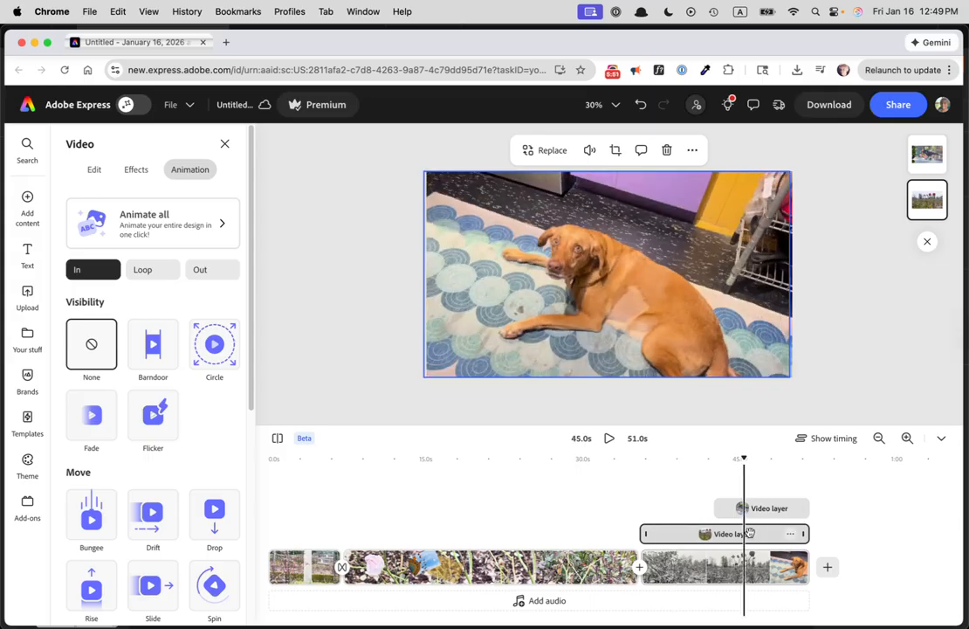
click(767, 509)
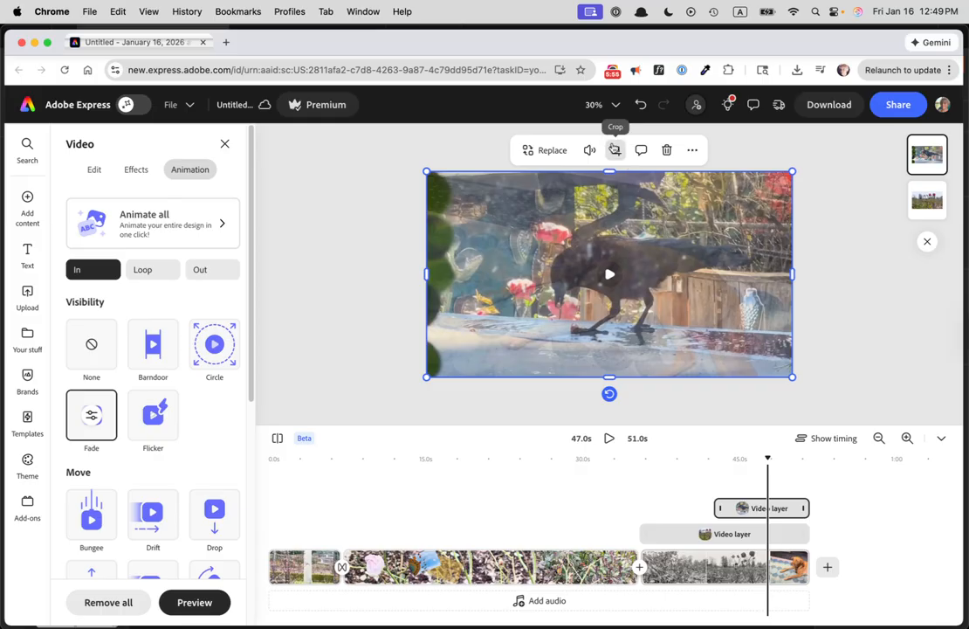
click(615, 149)
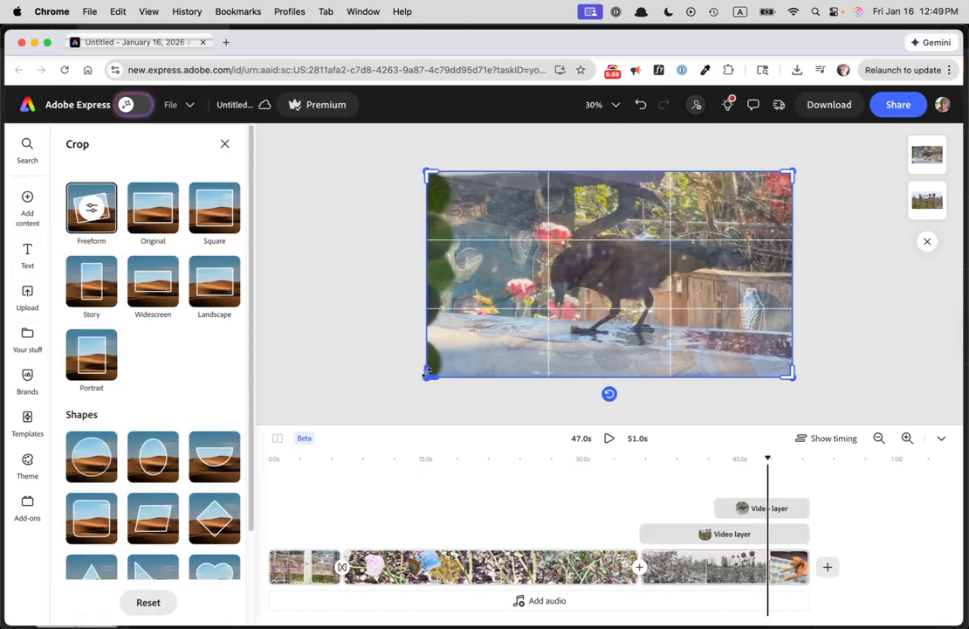
mouse_move(427, 372)
mouse_down()
mouse_move(450, 343)
mouse_move(432, 355)
mouse_up()
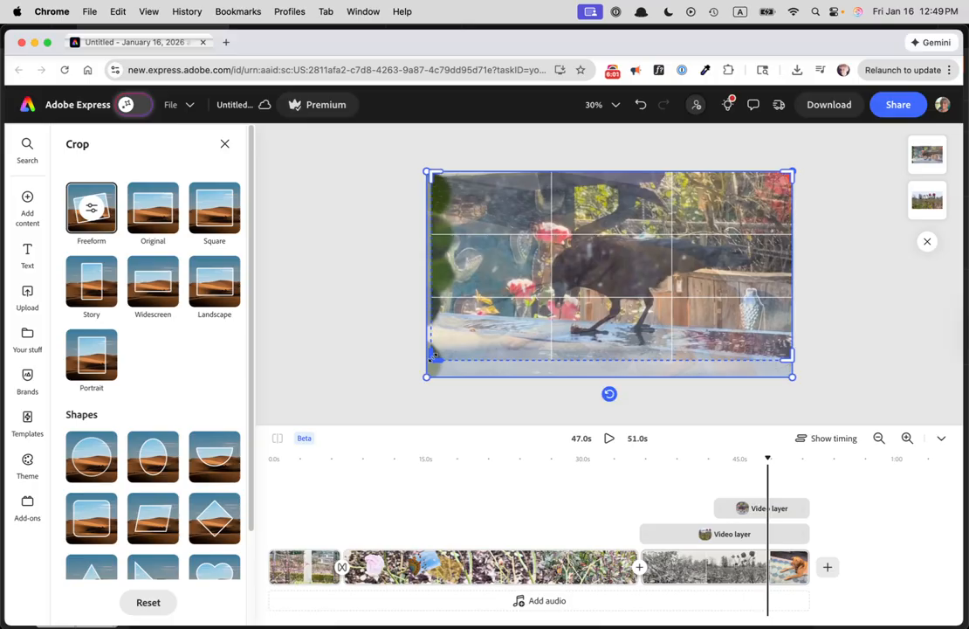
key(super+z)
scroll(148, 385, down, 3)
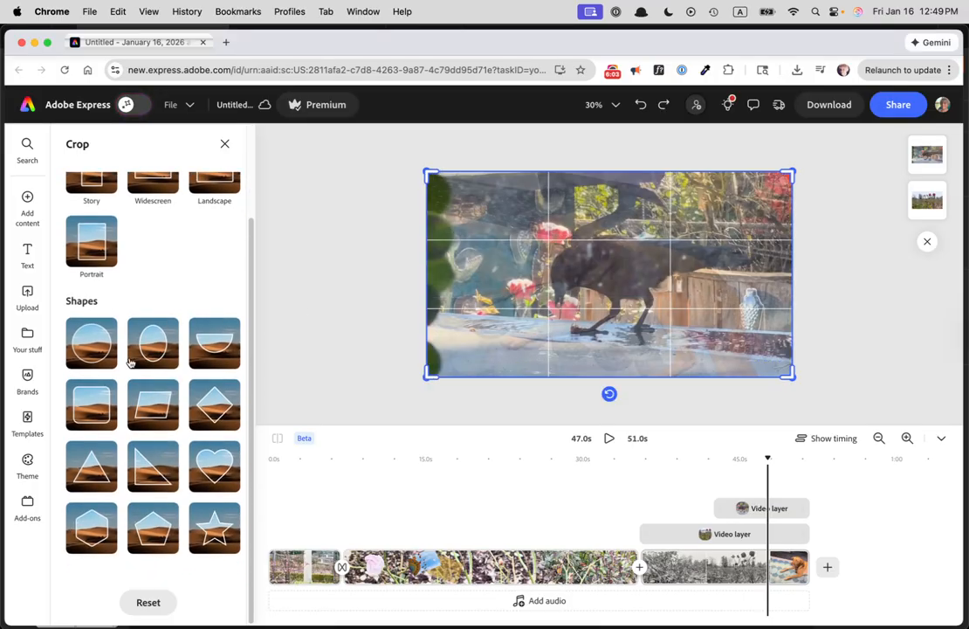
click(223, 474)
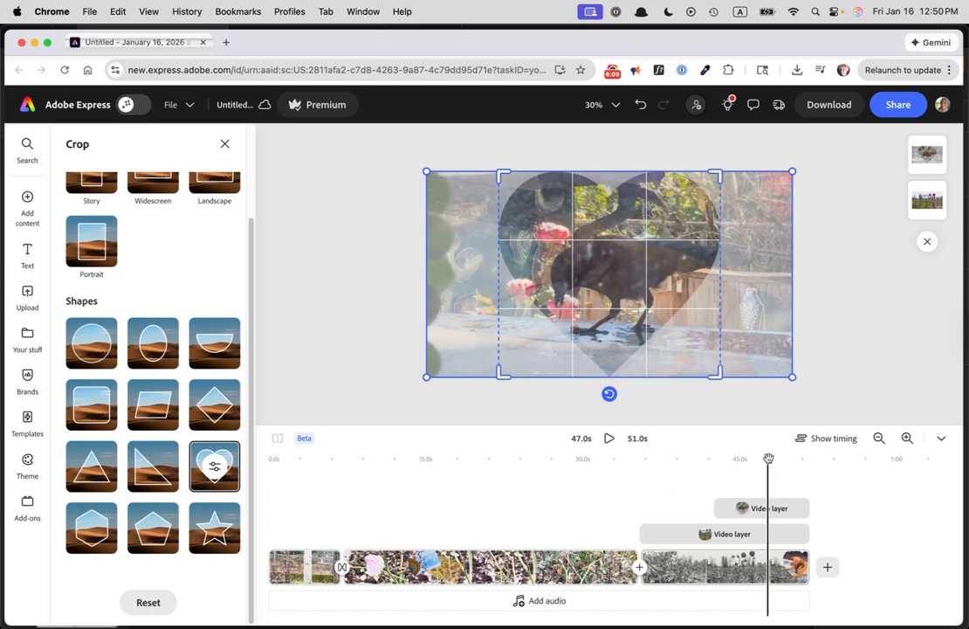
Step: Preview the heart-shaped dog clip fading in over the grayscale rose garden video, and return the playhead to about 37 s
drag(768, 458, 733, 468)
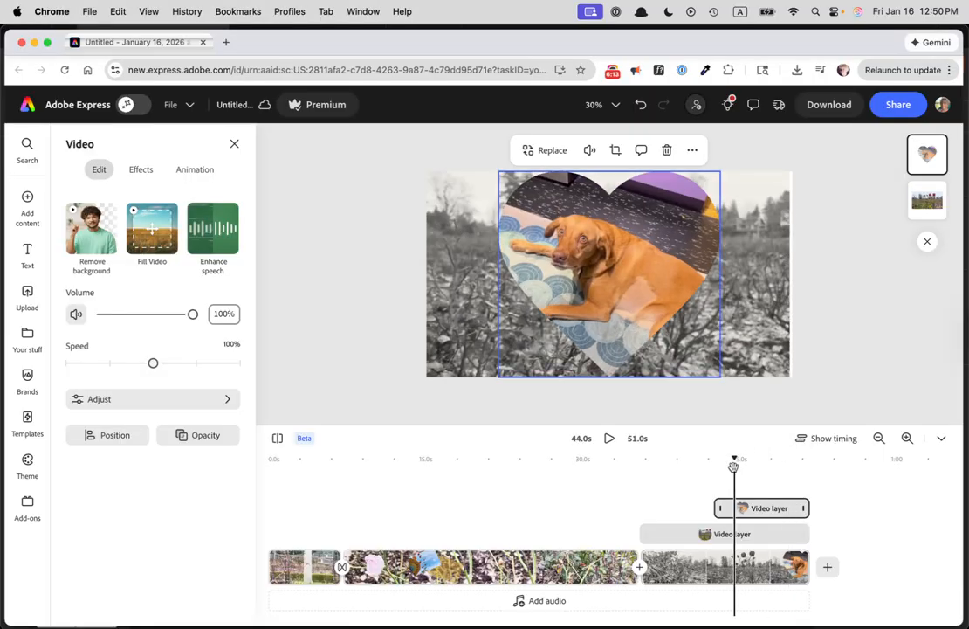
click(878, 292)
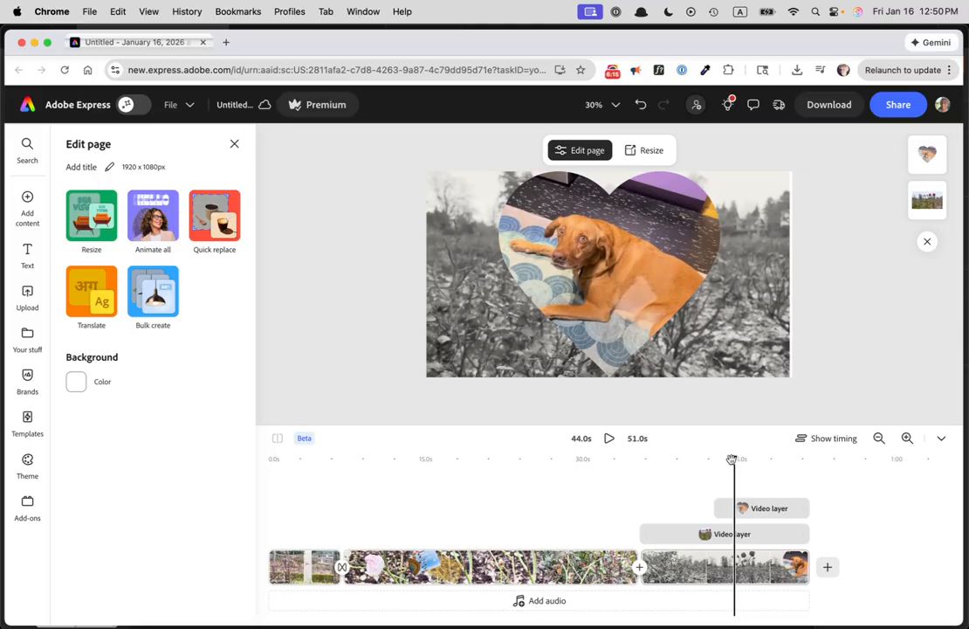
drag(732, 456, 699, 458)
key(space)
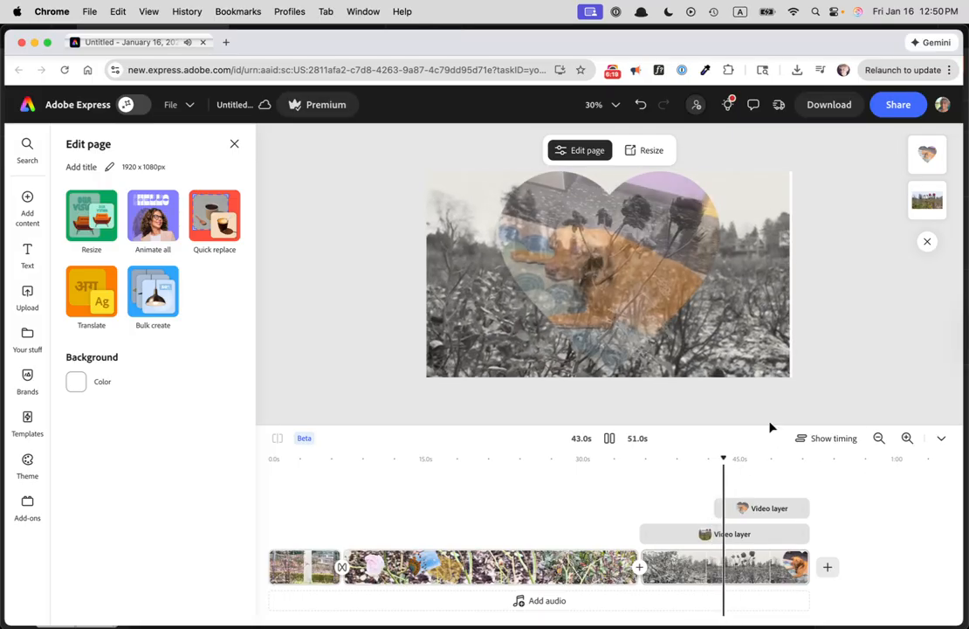
click(661, 458)
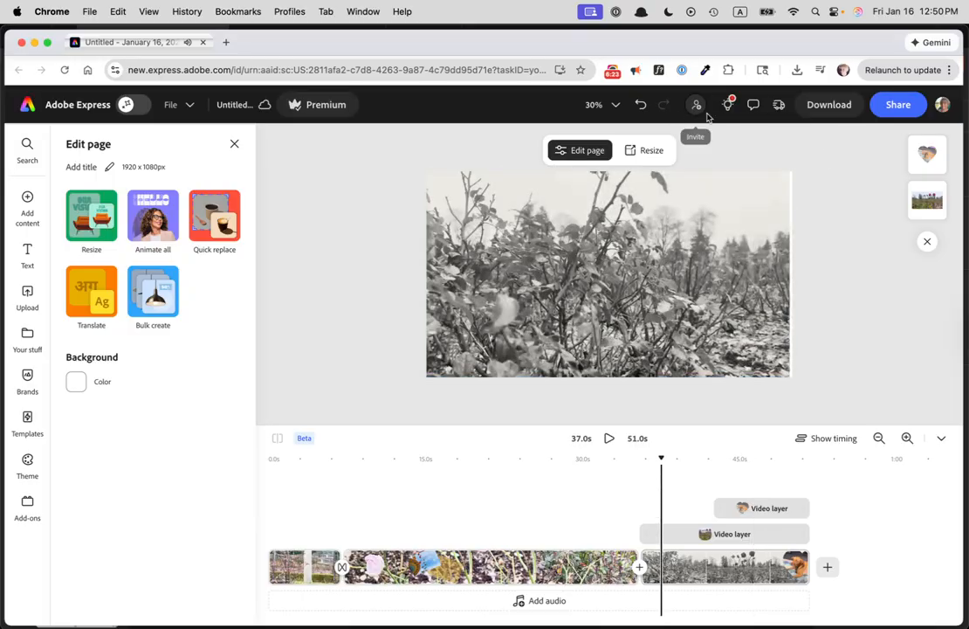